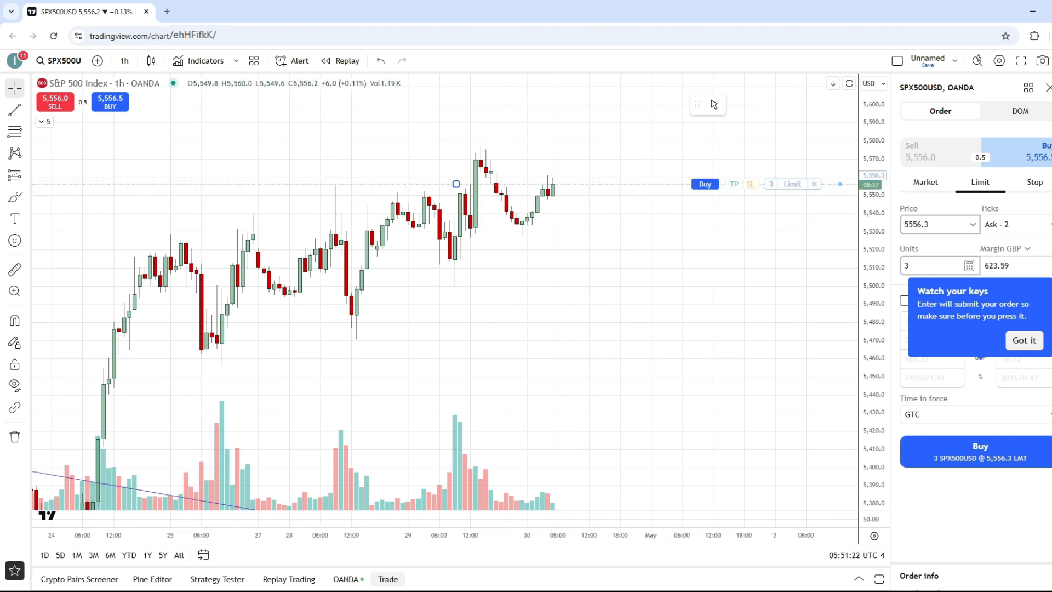
Draw a rising trend line from the 25 Apr 10:00 low to 1 May 20:00 and create an alert on it
{"action": "left_click", "coordinate": [1049, 88]}
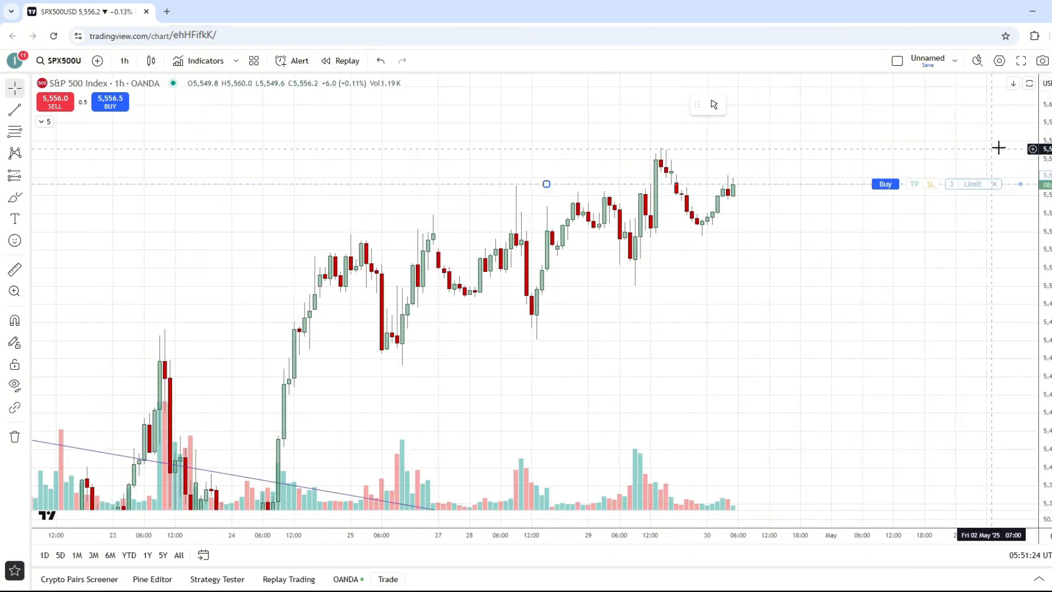
{"action": "key", "text": "alt+t"}
{"action": "left_click", "coordinate": [403, 364]}
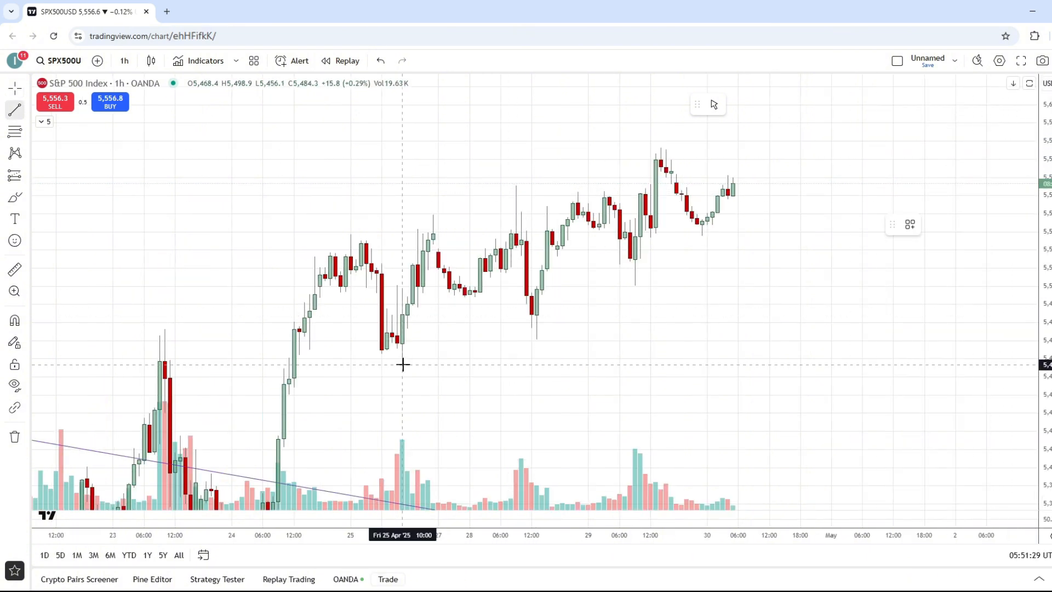
{"action": "left_click", "coordinate": [935, 262]}
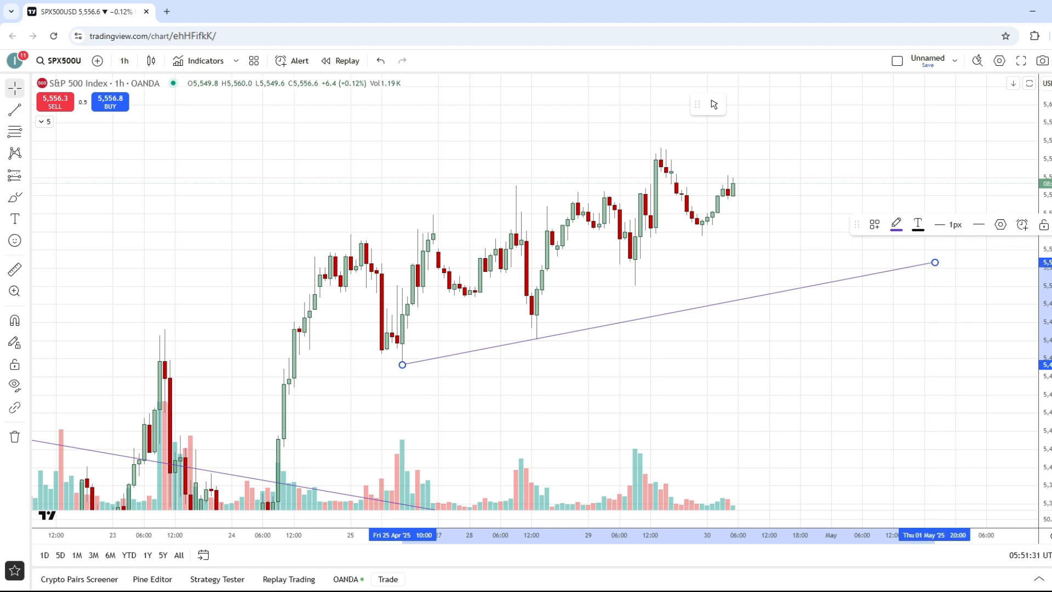
{"action": "left_click", "coordinate": [1023, 225]}
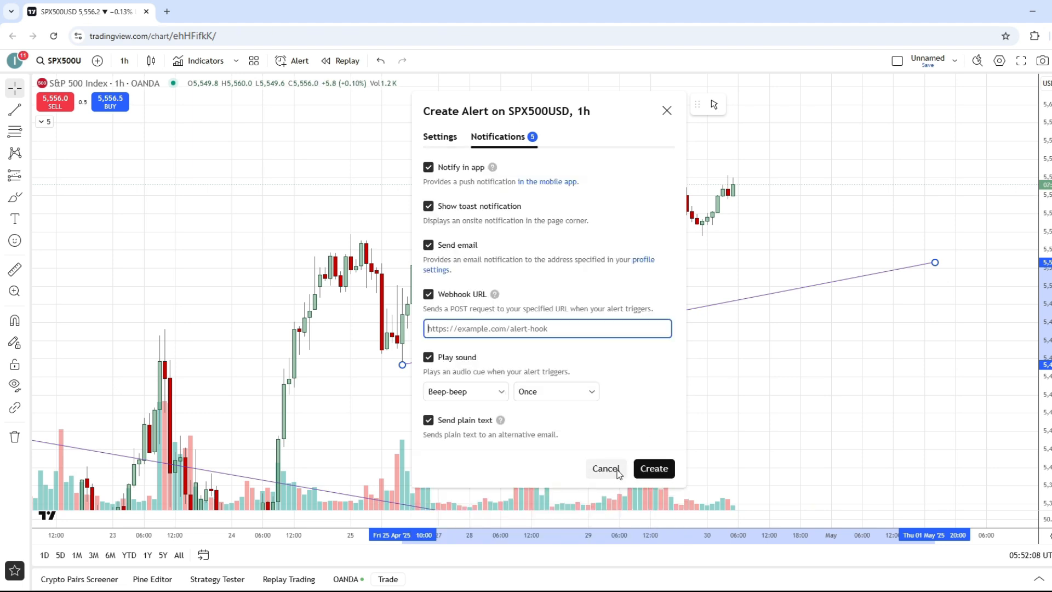
{"action": "left_click", "coordinate": [644, 473]}
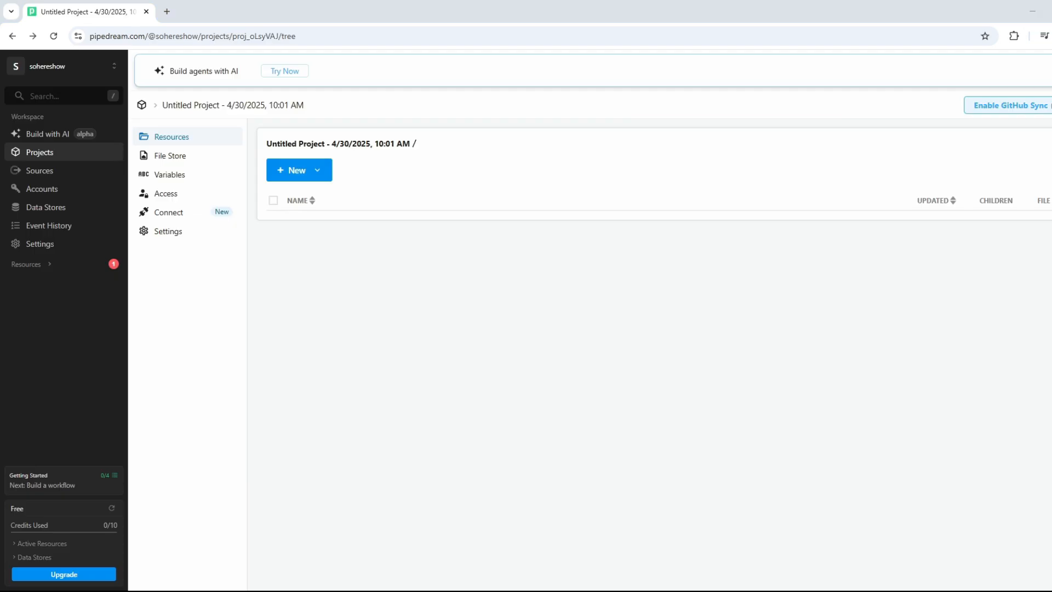
In Pipedream, create a new workflow in the untitled project with an HTTP / Webhook New Requests trigger and find its unique URL
{"action": "left_click", "coordinate": [298, 171]}
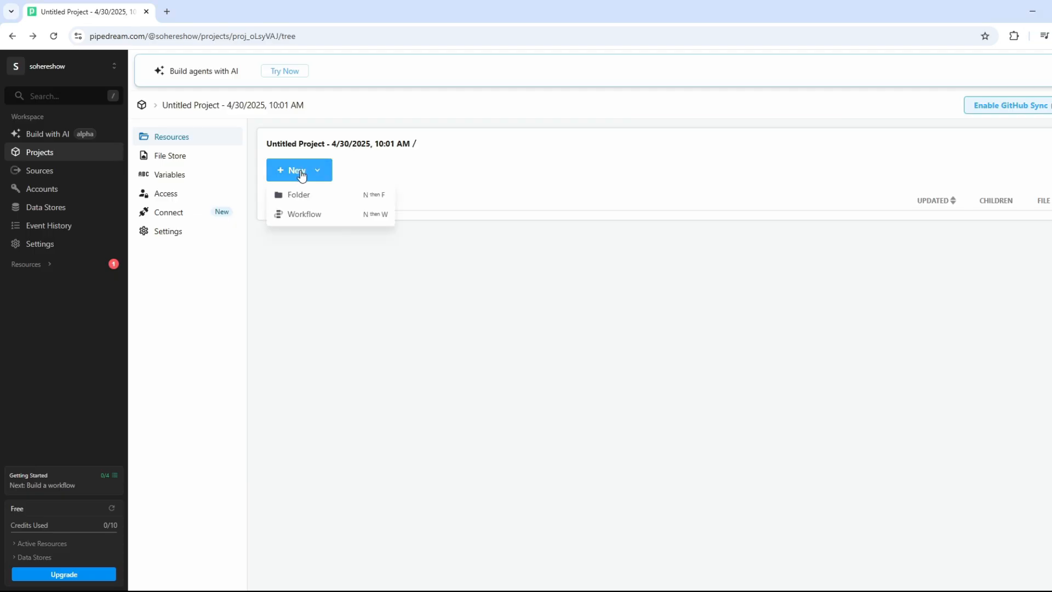
{"action": "left_click", "coordinate": [315, 216]}
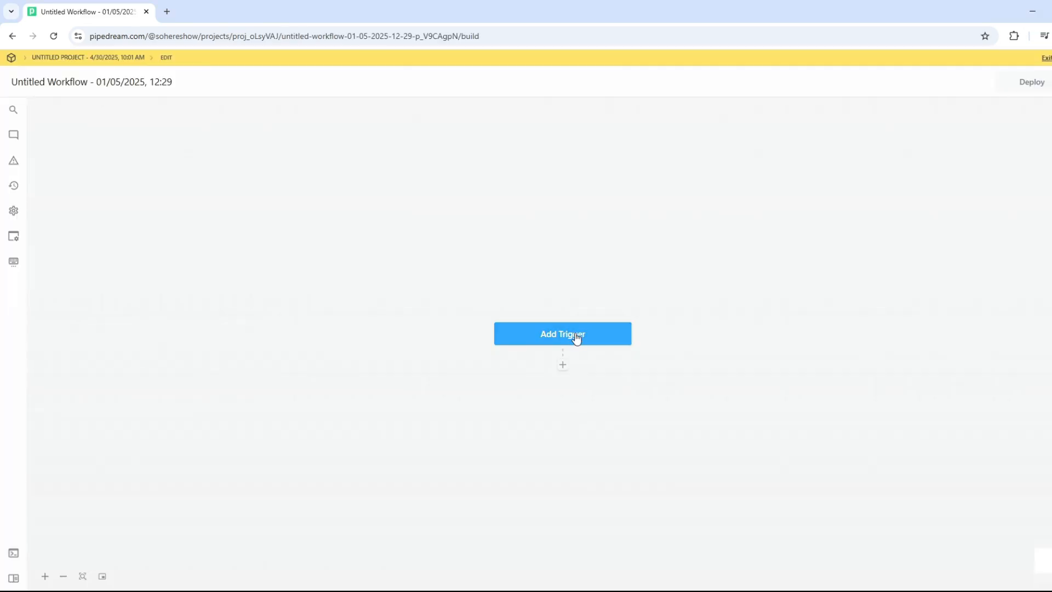
{"action": "left_click", "coordinate": [577, 338]}
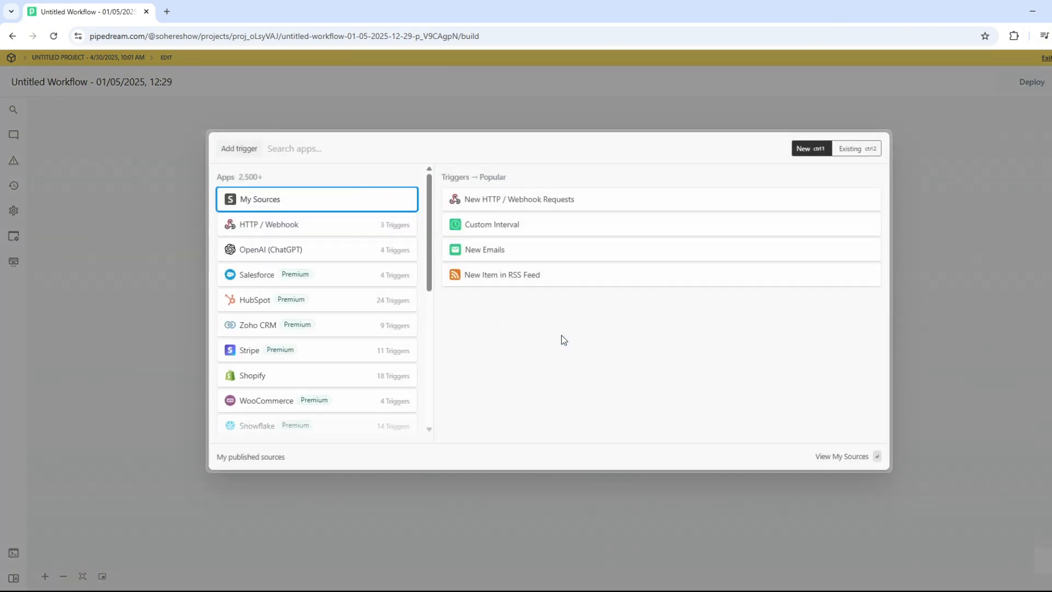
{"action": "left_click", "coordinate": [312, 228]}
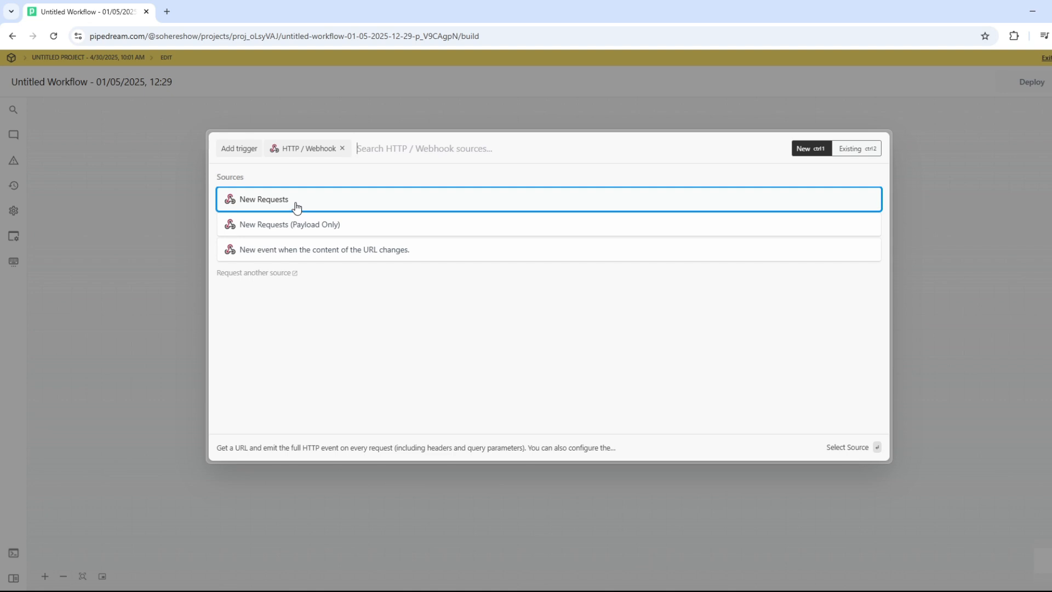
{"action": "left_click", "coordinate": [296, 207]}
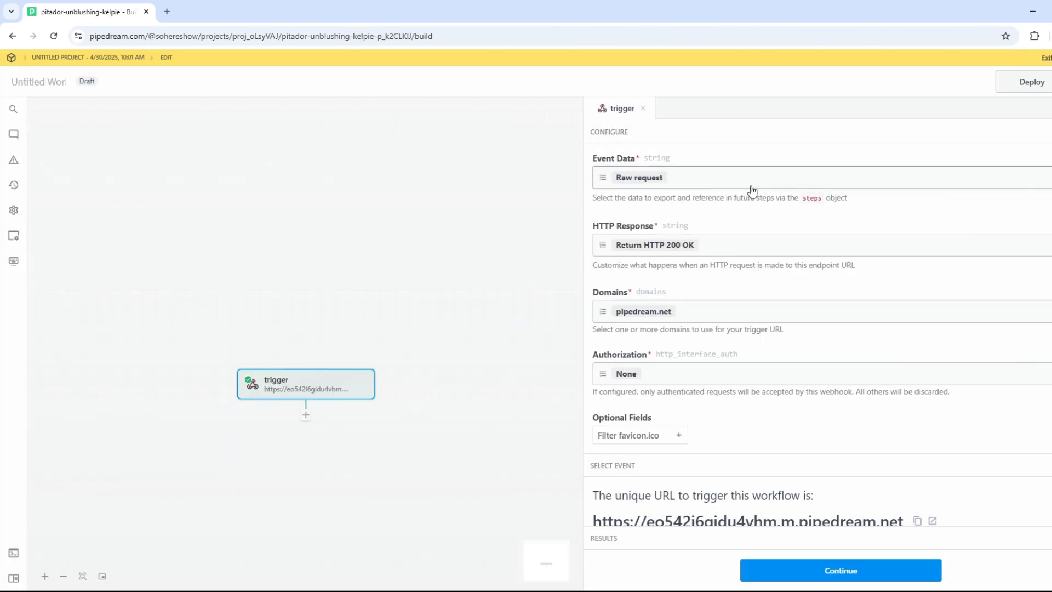
{"action": "scroll", "coordinate": [751, 193], "scroll_direction": "down", "scroll_amount": 3}
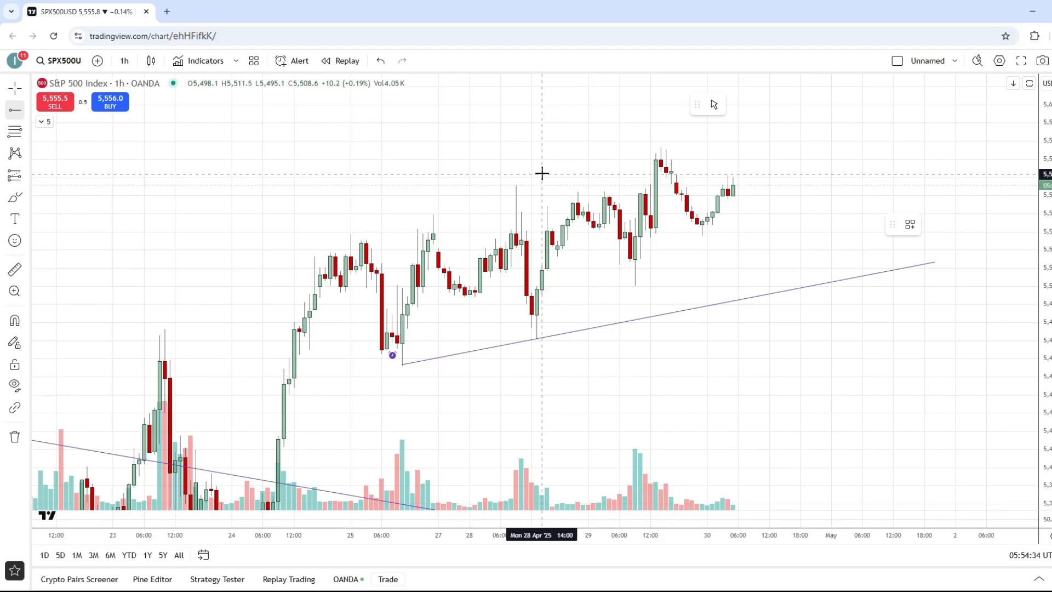
In TradingView, draw a horizontal ray from 28 Apr 14:00 above the latest candle and create a crossing alert with the Pipedream webhook
{"action": "left_click", "coordinate": [542, 173]}
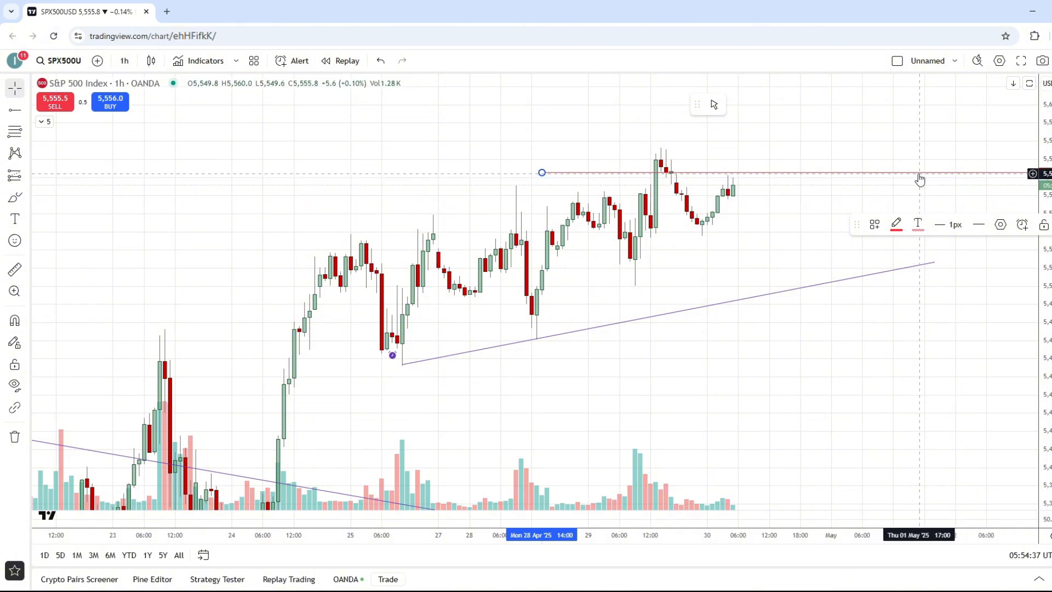
{"action": "left_click", "coordinate": [1022, 226]}
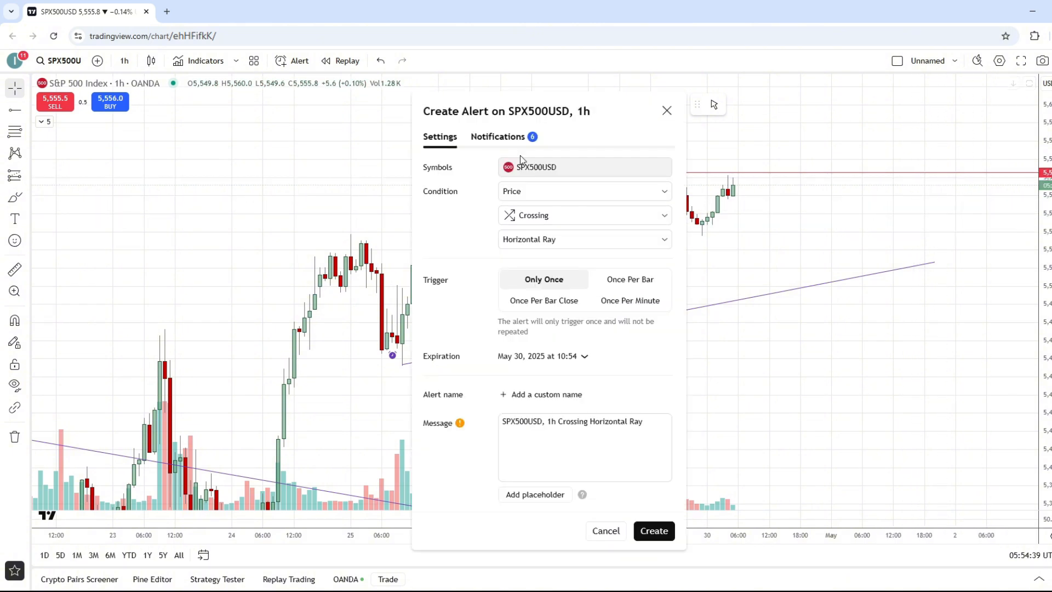
{"action": "left_click", "coordinate": [521, 139]}
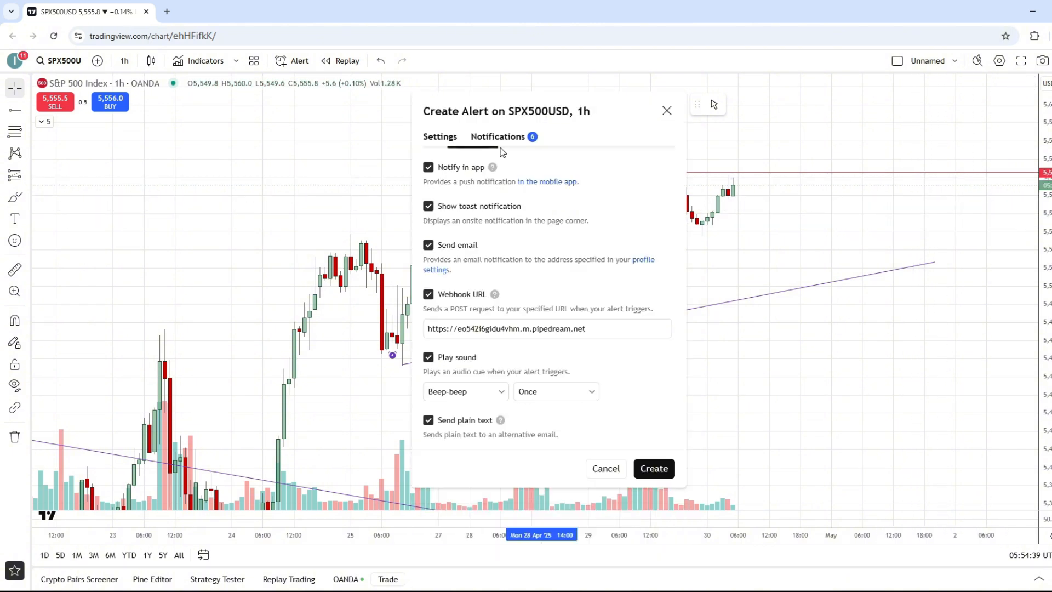
{"action": "left_click", "coordinate": [655, 468]}
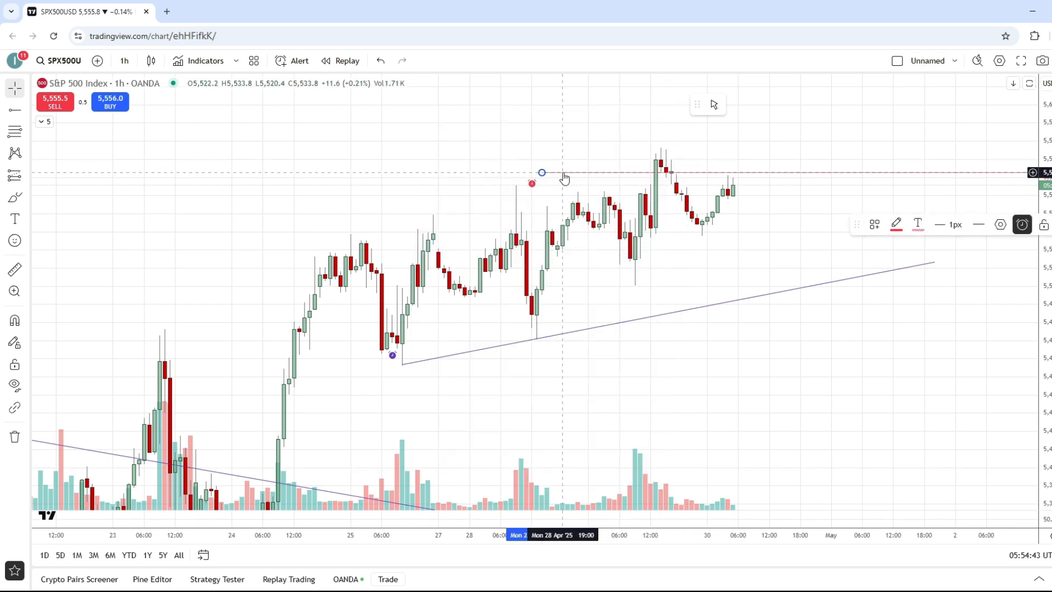
Lower the horizontal ray onto the current price and inspect the webhook event received in Pipedream
{"action": "left_click_drag", "start_coordinate": [564, 172], "coordinate": [562, 185]}
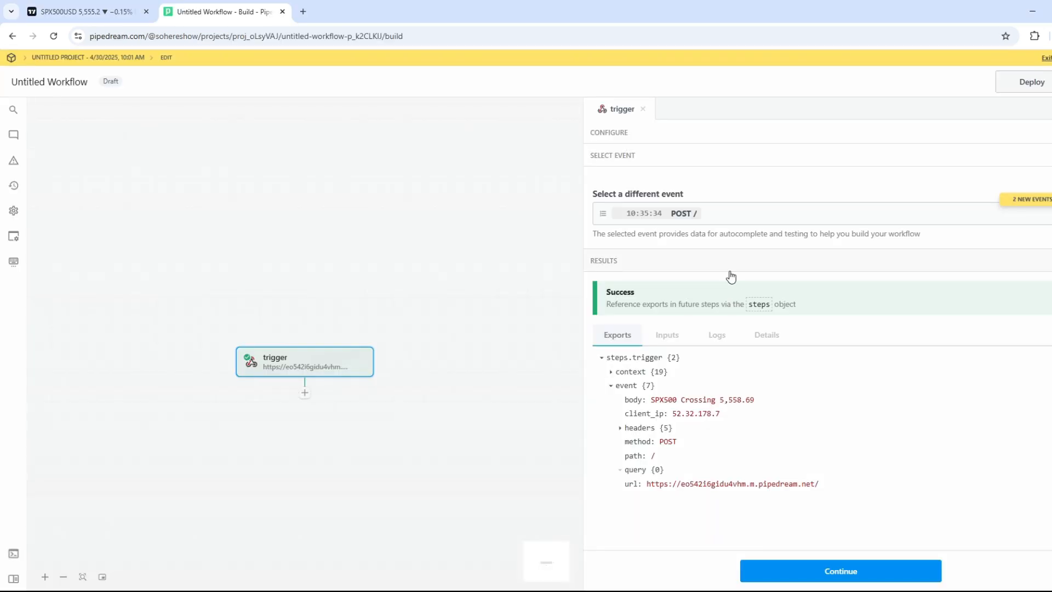
{"action": "scroll", "coordinate": [731, 361], "scroll_direction": "down", "scroll_amount": 1}
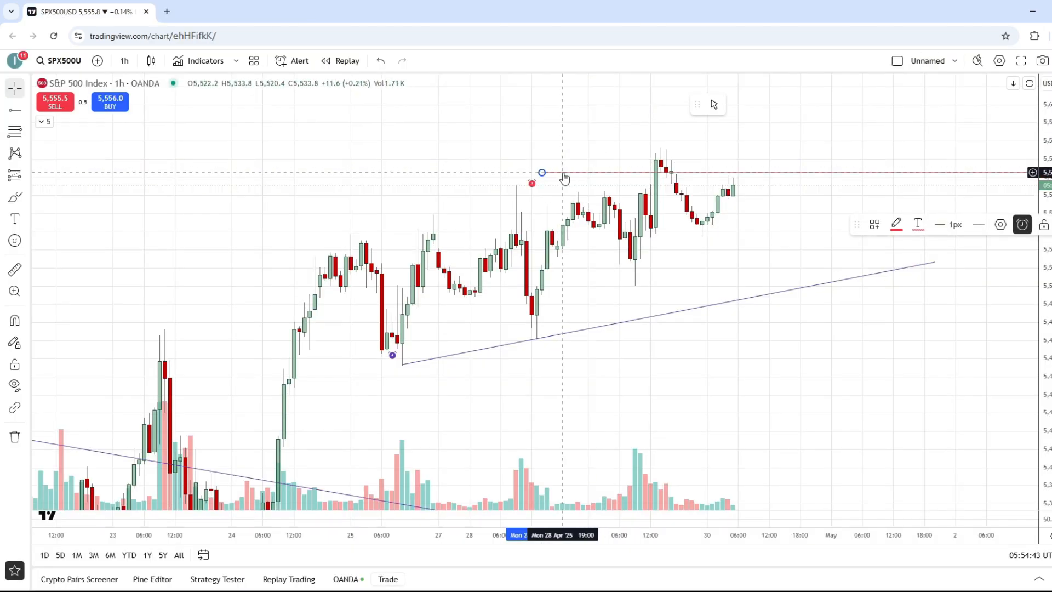
{"action": "left_click_drag", "start_coordinate": [564, 173], "coordinate": [562, 185]}
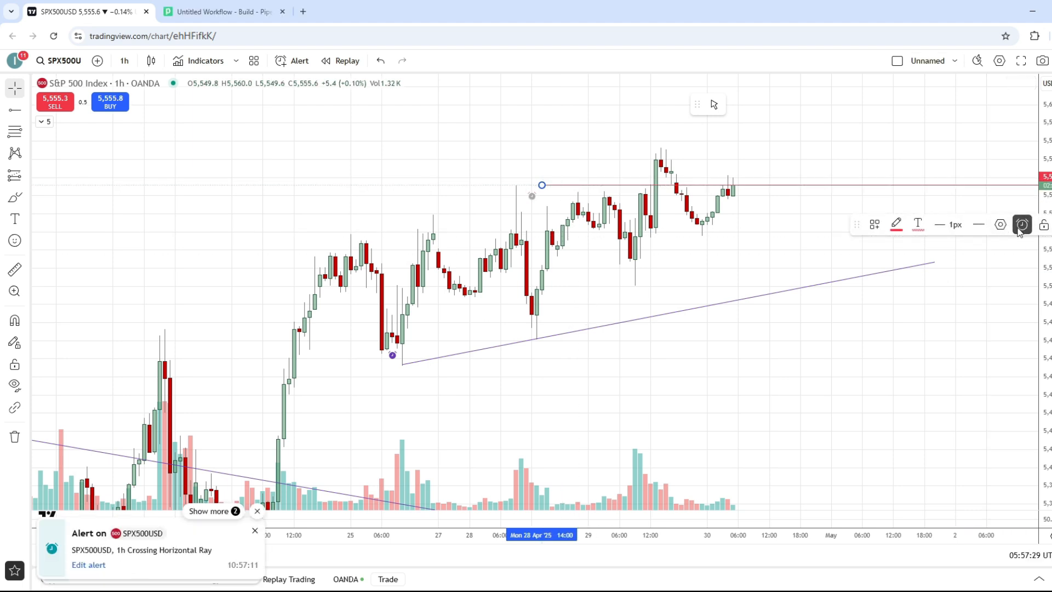
Open the horizontal ray's alert for editing and replace its message with the opening brace of a JSON object
{"action": "left_click", "coordinate": [1020, 227]}
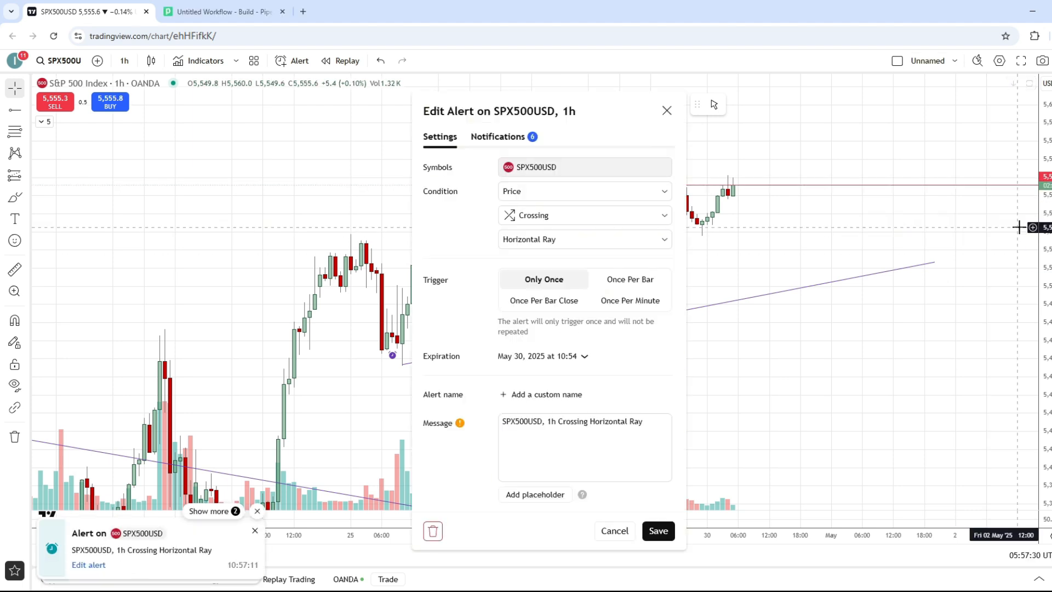
{"action": "left_click", "coordinate": [650, 421]}
{"action": "key", "text": "ctrl+a"}
{"action": "type", "text": "{"}
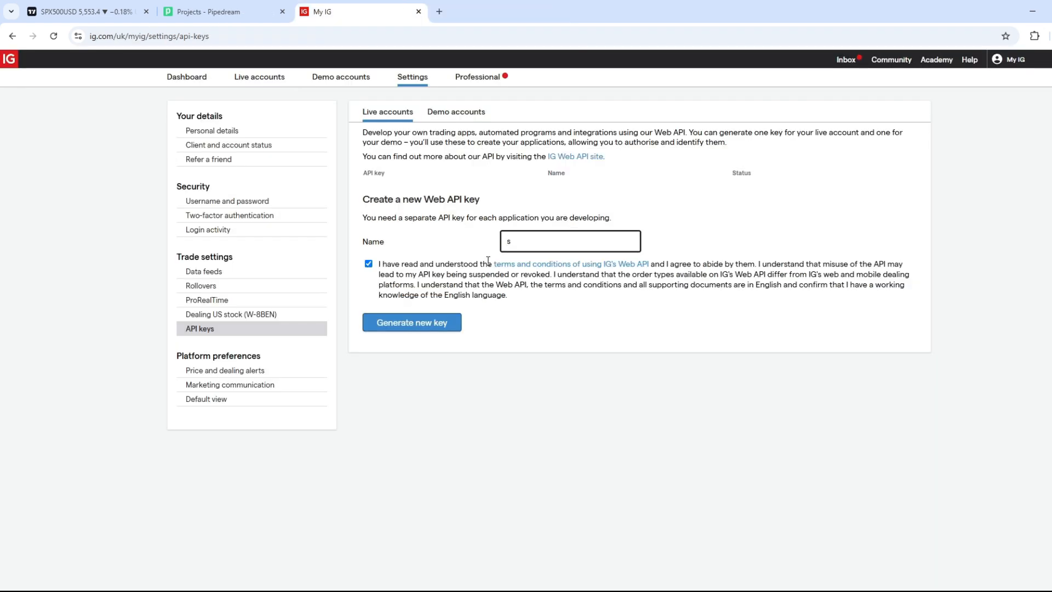
In My IG, generate a live-account Web API key named "sohereshow-test-app" and select the generated key
{"action": "type", "text": "h"}
{"action": "type", "text": "wer"}
{"action": "type", "text": "ere"}
{"action": "type", "text": "show"}
{"action": "type", "text": "-test-app"}
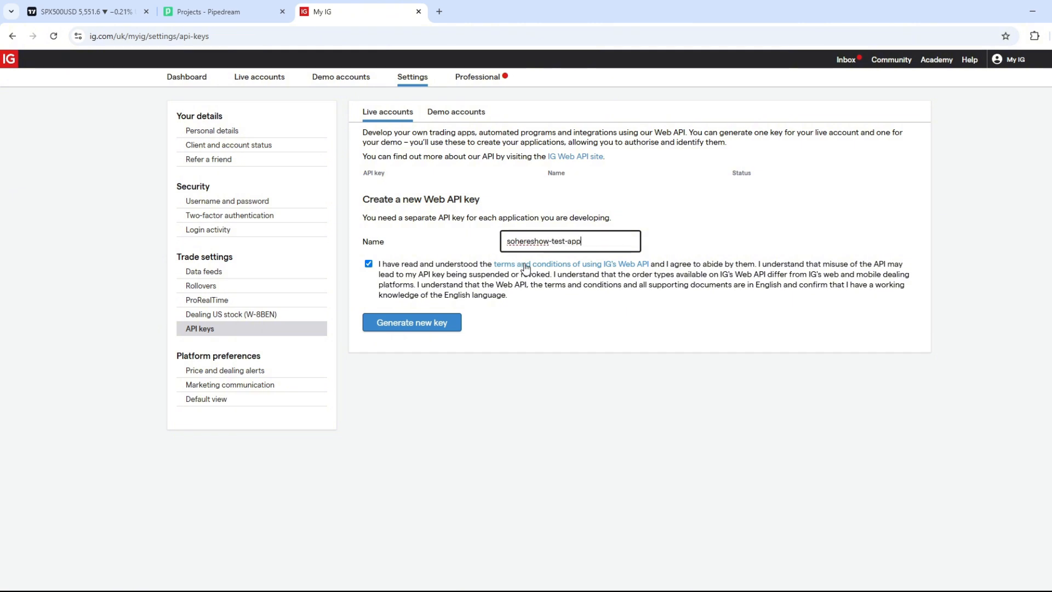
{"action": "left_click", "coordinate": [430, 326]}
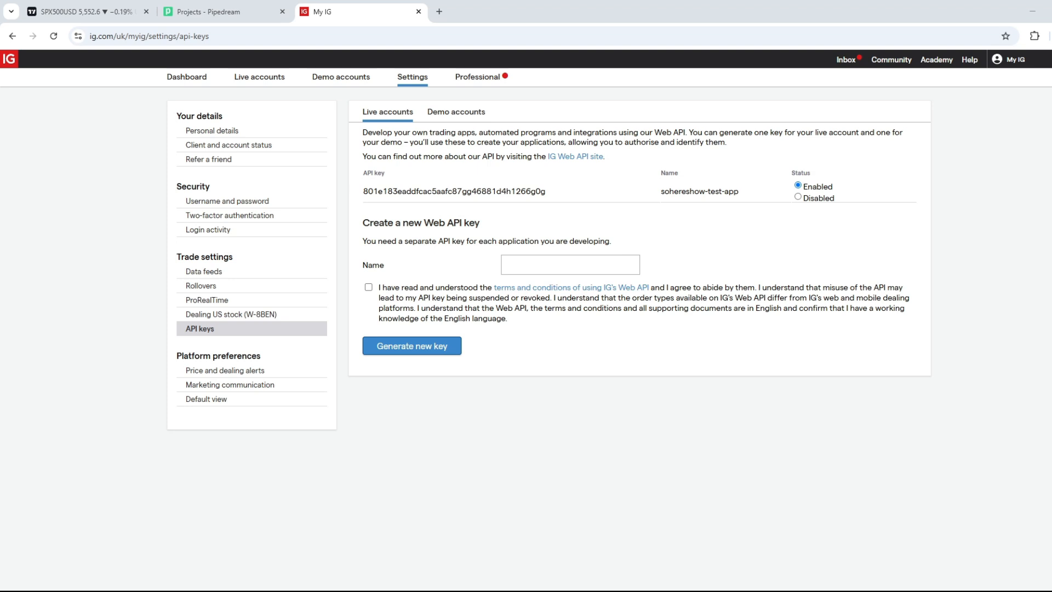
{"action": "double_click", "coordinate": [537, 191]}
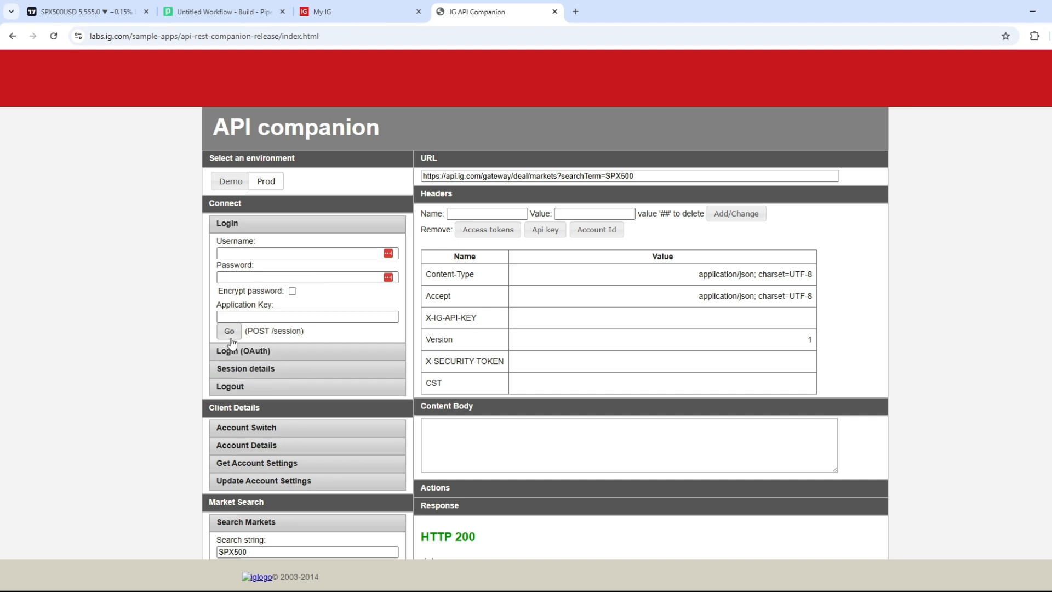
In the IG API Companion, search the markets for SPX500 and copy the epic IX.D.SPTRD.DAILY.IP from the response
{"action": "scroll", "coordinate": [389, 353], "scroll_direction": "down", "scroll_amount": 5}
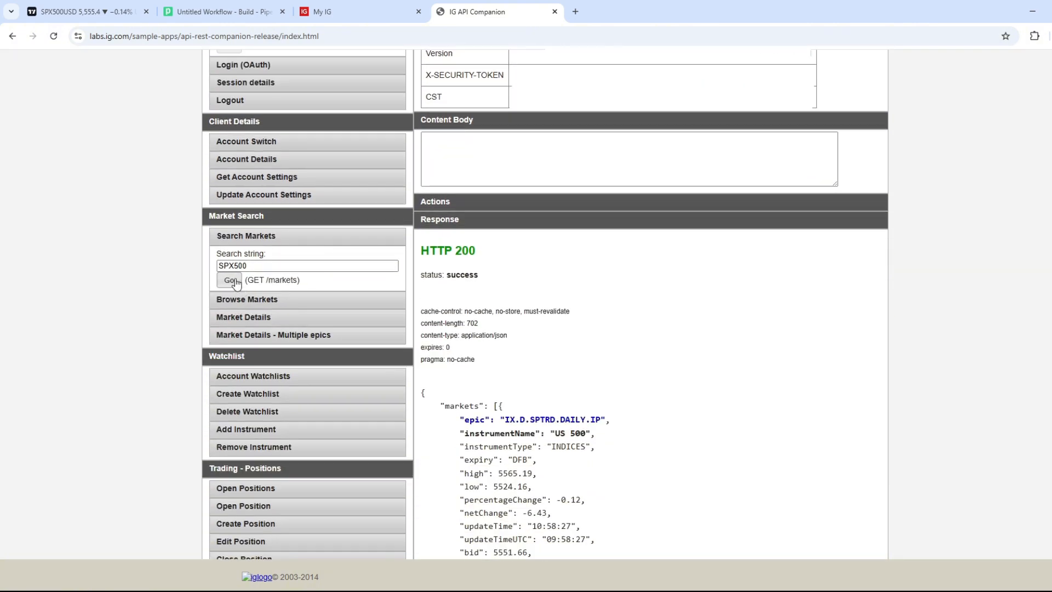
{"action": "left_click", "coordinate": [230, 281]}
{"action": "scroll", "coordinate": [443, 307], "scroll_direction": "down", "scroll_amount": 1}
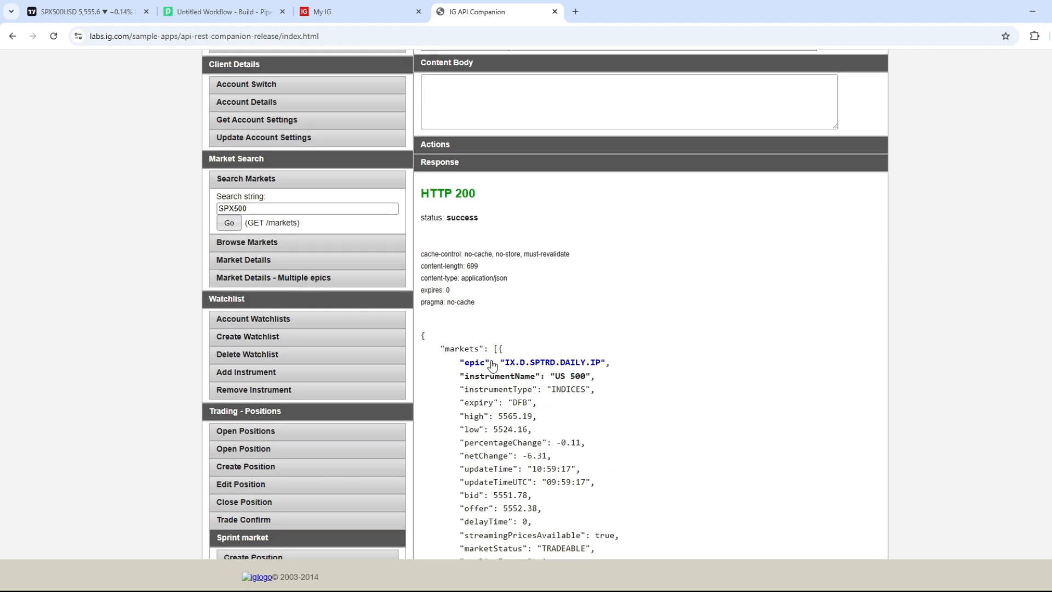
{"action": "left_click_drag", "start_coordinate": [504, 365], "coordinate": [601, 371]}
{"action": "key", "text": "ctrl+c"}
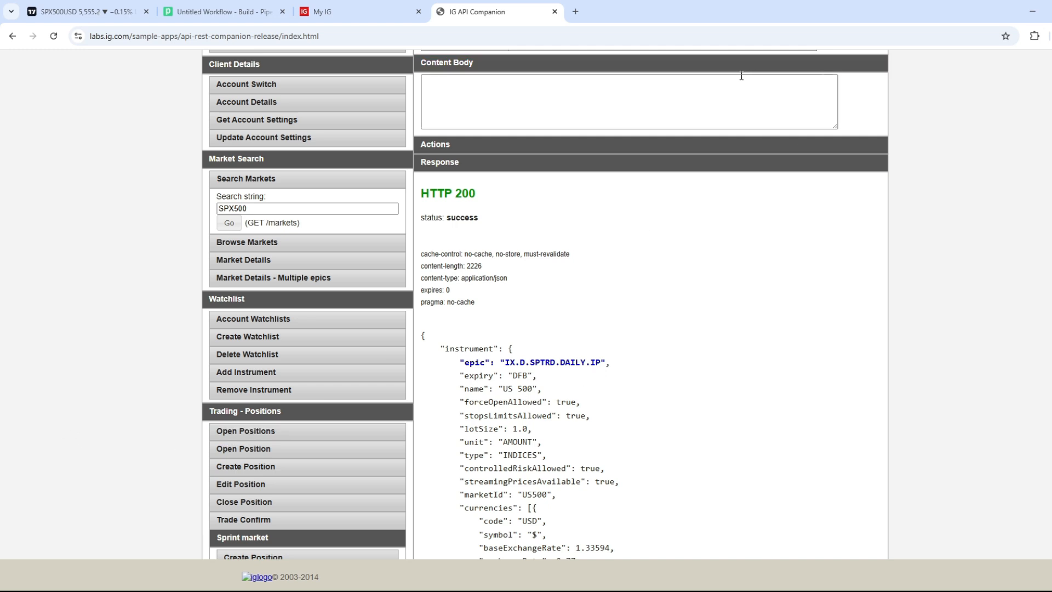
In TradingView, complete the alert message as JSON with epic "IX.D.SPTRD.DAILY.IP" and "amount": 1, and save the alert
{"action": "left_click", "coordinate": [86, 12]}
{"action": "key", "text": "ctrl+v"}
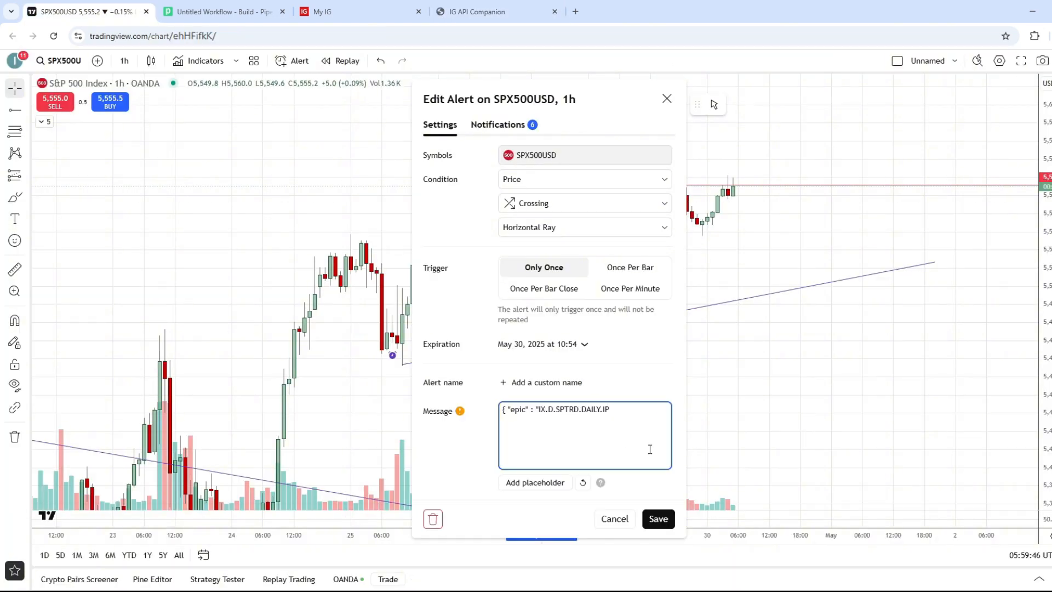
{"action": "type", "text": ", "}
{"action": "type", "text": "\"amount\": 1 "}
{"action": "type", "text": "}"}
{"action": "left_click", "coordinate": [658, 519]}
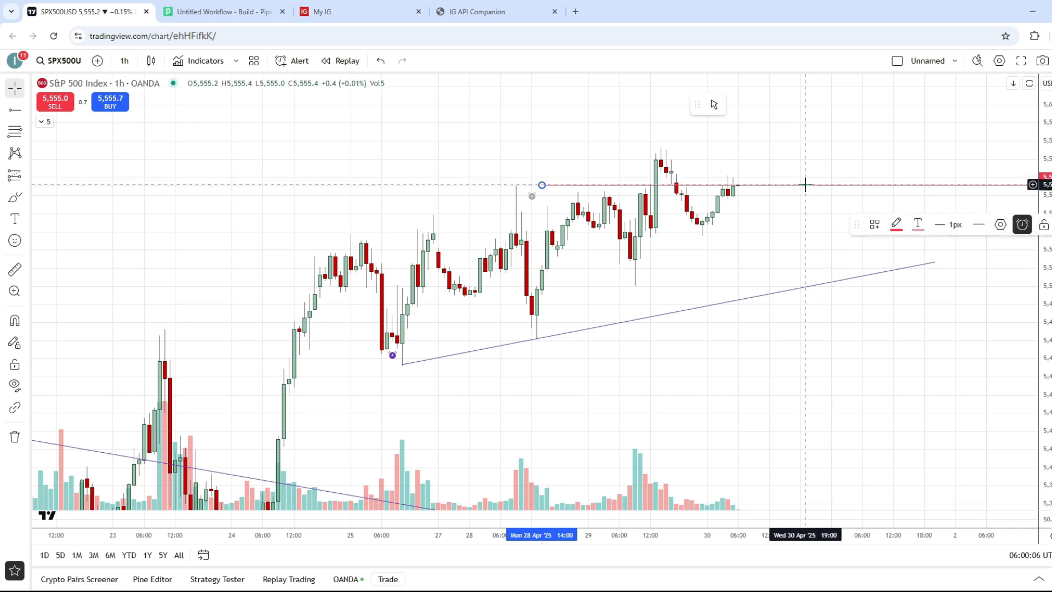
In the Pipedream workflow, check the received epic and amount, and add a Run Python code action after the trigger
{"action": "key", "text": "ctrl+Tab"}
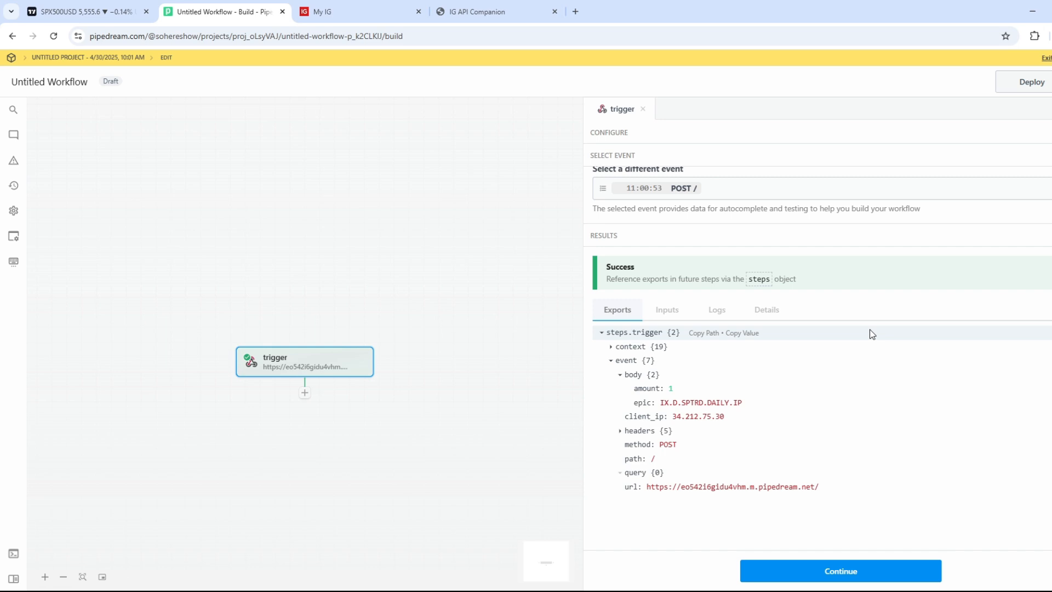
{"action": "left_click", "coordinate": [305, 393]}
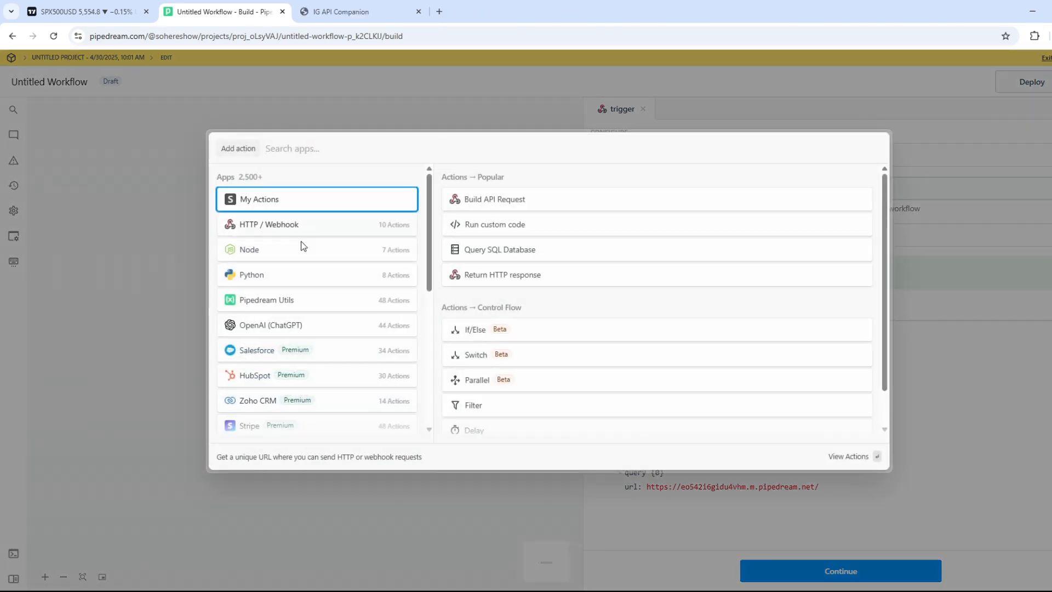
{"action": "left_click", "coordinate": [289, 275]}
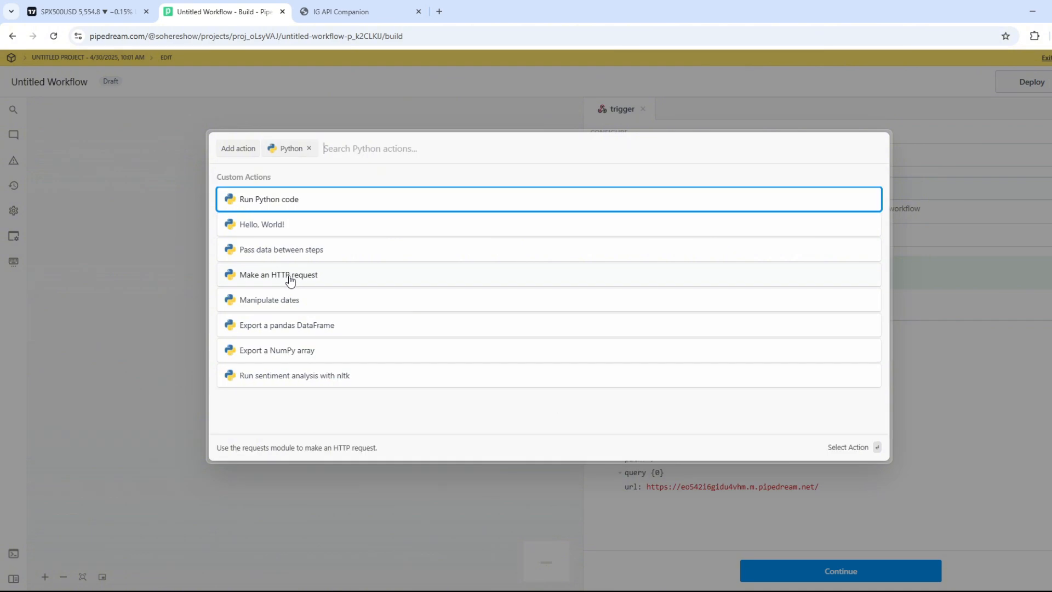
{"action": "left_click", "coordinate": [322, 203]}
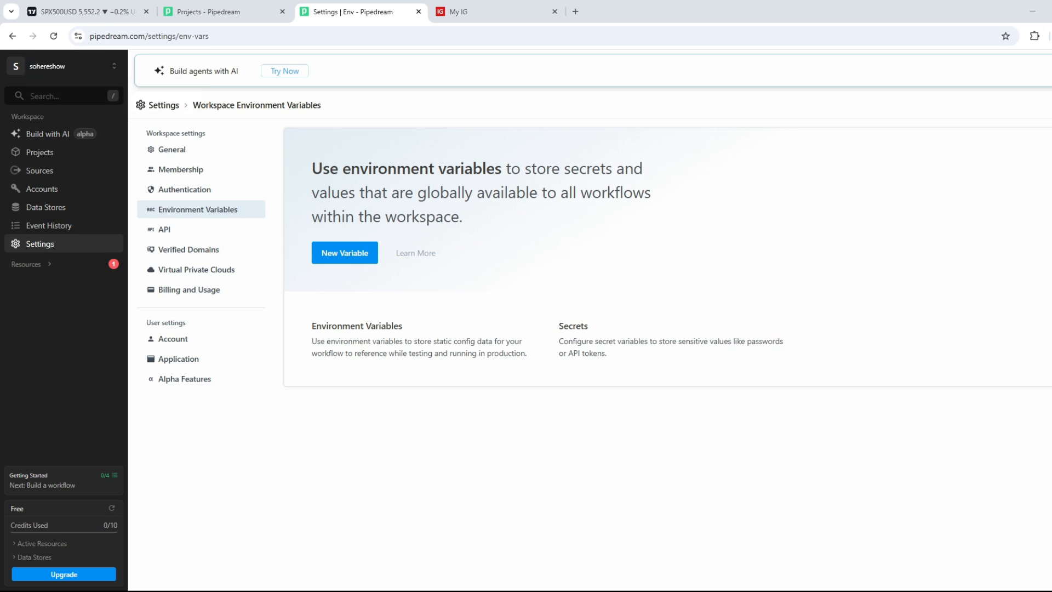
Start a new secret workspace environment variable with the key IG_API_KEY
{"action": "left_click", "coordinate": [362, 258]}
{"action": "type", "text": "I"}
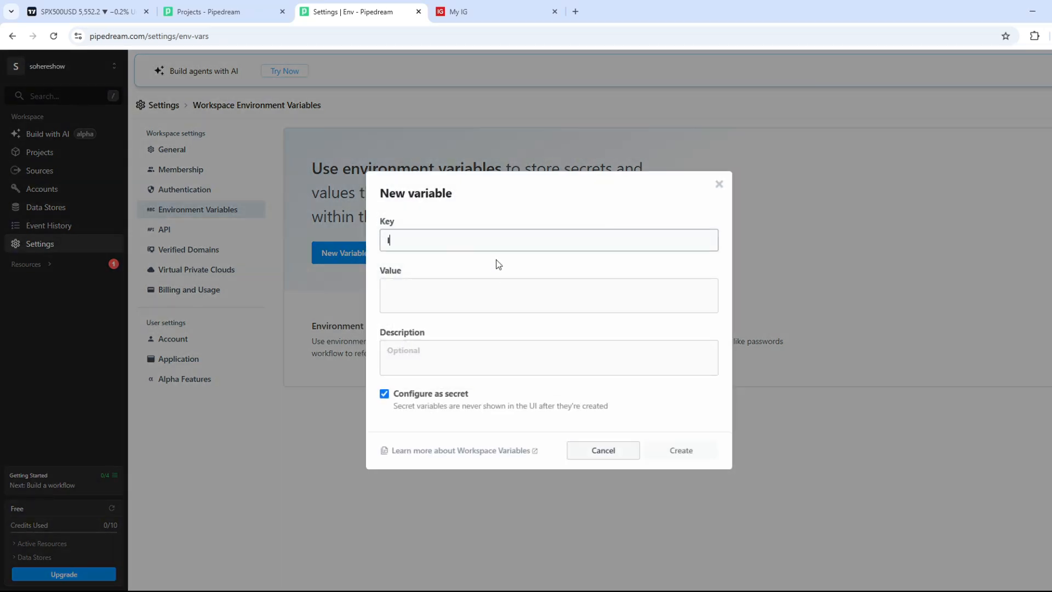
{"action": "type", "text": "G_API_KLE"}
{"action": "key", "text": "Tab"}
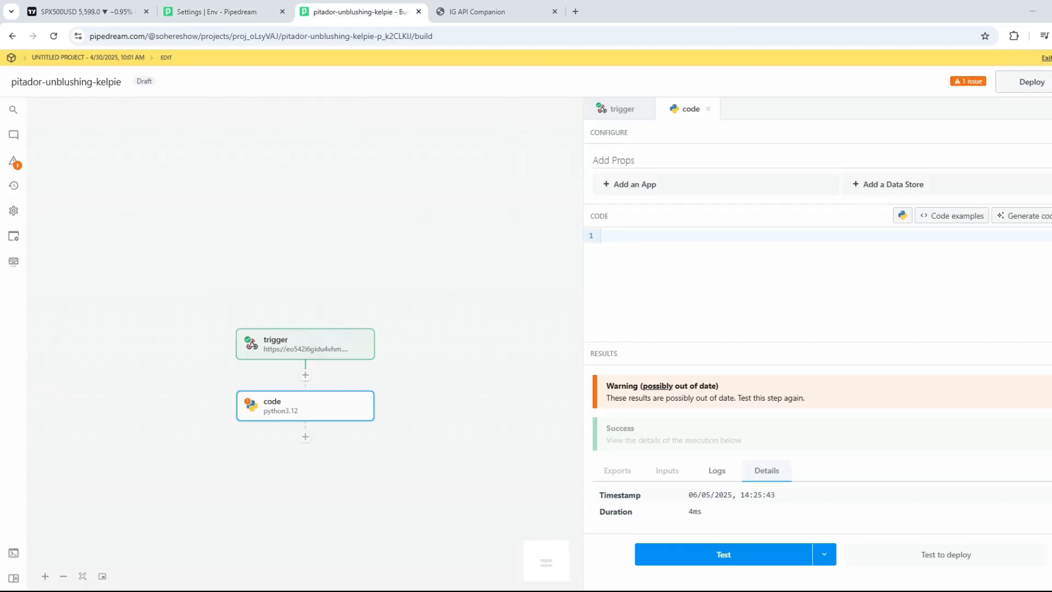
Paste the Python script that places and confirms the IG market order into the workflow's empty code step
{"action": "key", "text": "ctrl+v"}
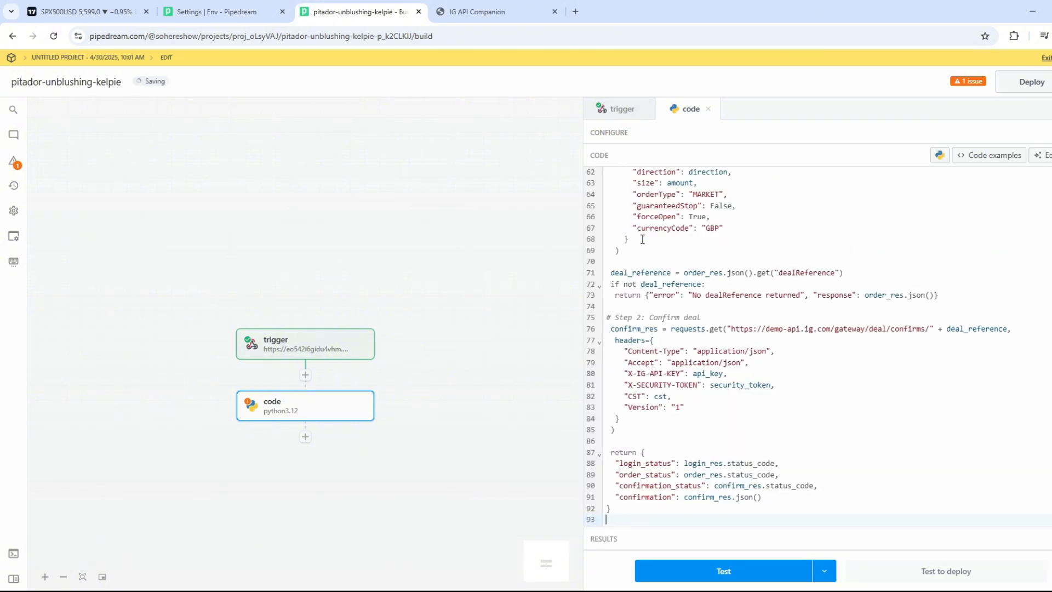
Test the Python code step and add a Send Yourself an Email action after it
{"action": "scroll", "coordinate": [660, 294], "scroll_direction": "down", "scroll_amount": 10}
{"action": "left_click", "coordinate": [698, 579]}
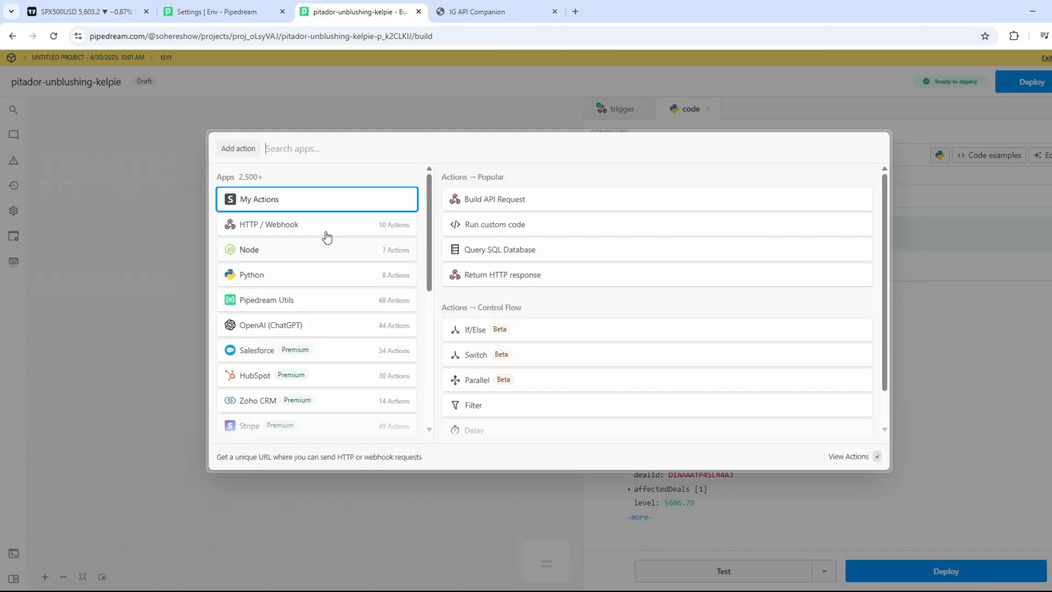
{"action": "type", "text": "email"}
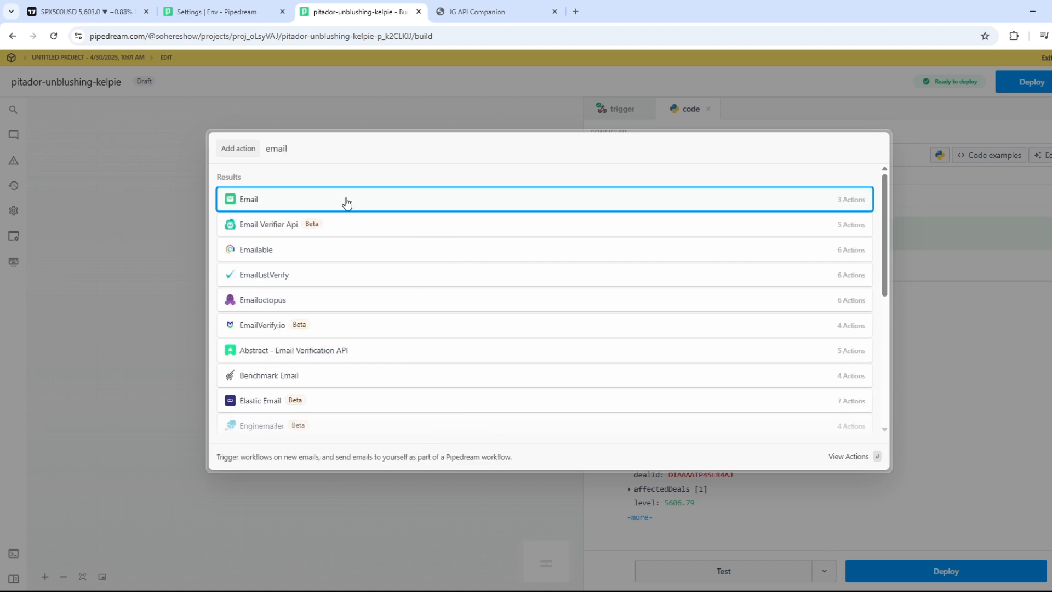
{"action": "left_click", "coordinate": [326, 200]}
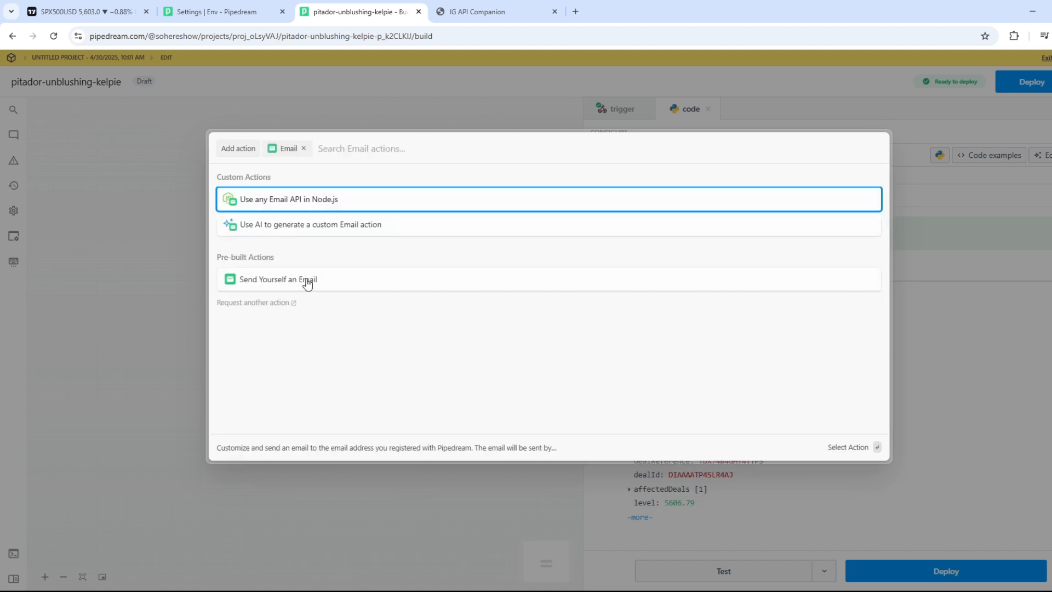
{"action": "left_click", "coordinate": [308, 280]}
Build the email subject from the code step's confirmation status and epic, followed by "@" and the confirmation level
{"action": "left_click", "coordinate": [696, 236]}
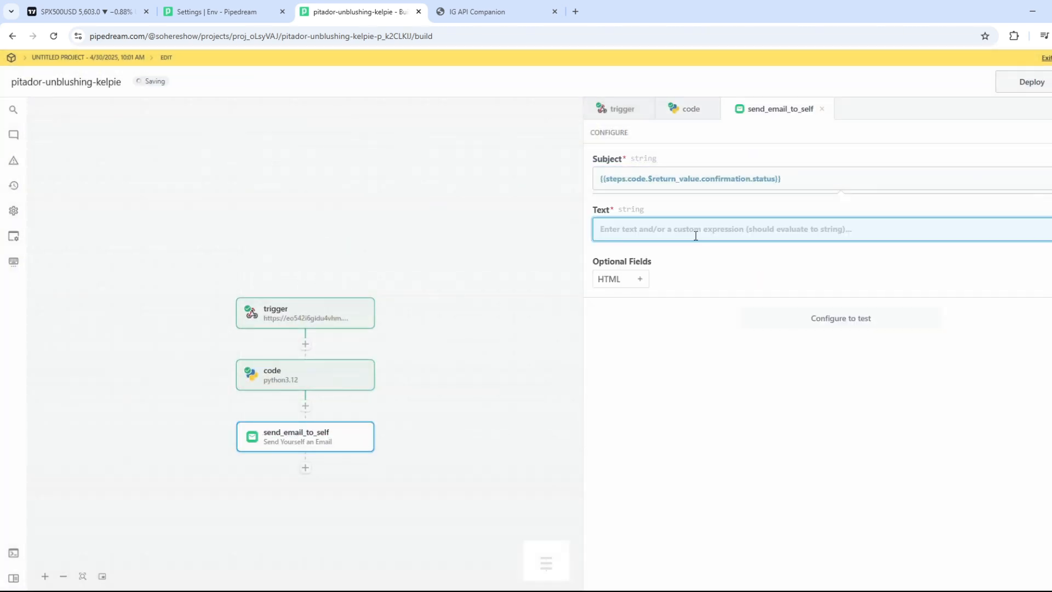
{"action": "left_click", "coordinate": [781, 184]}
{"action": "scroll", "coordinate": [706, 299], "scroll_direction": "down", "scroll_amount": 5}
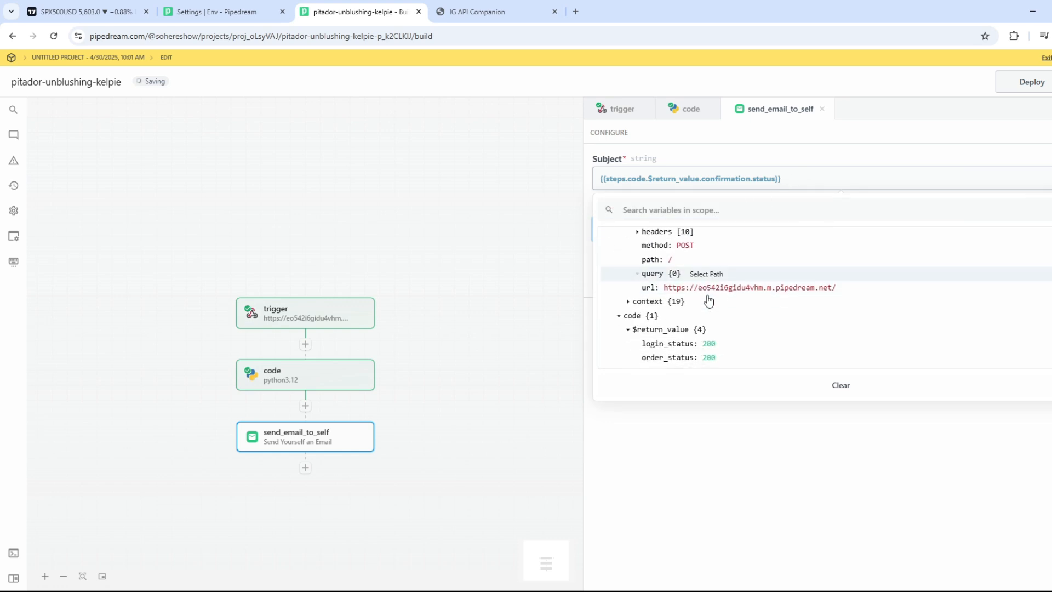
{"action": "left_click", "coordinate": [637, 359]}
{"action": "scroll", "coordinate": [714, 321], "scroll_direction": "down", "scroll_amount": 3}
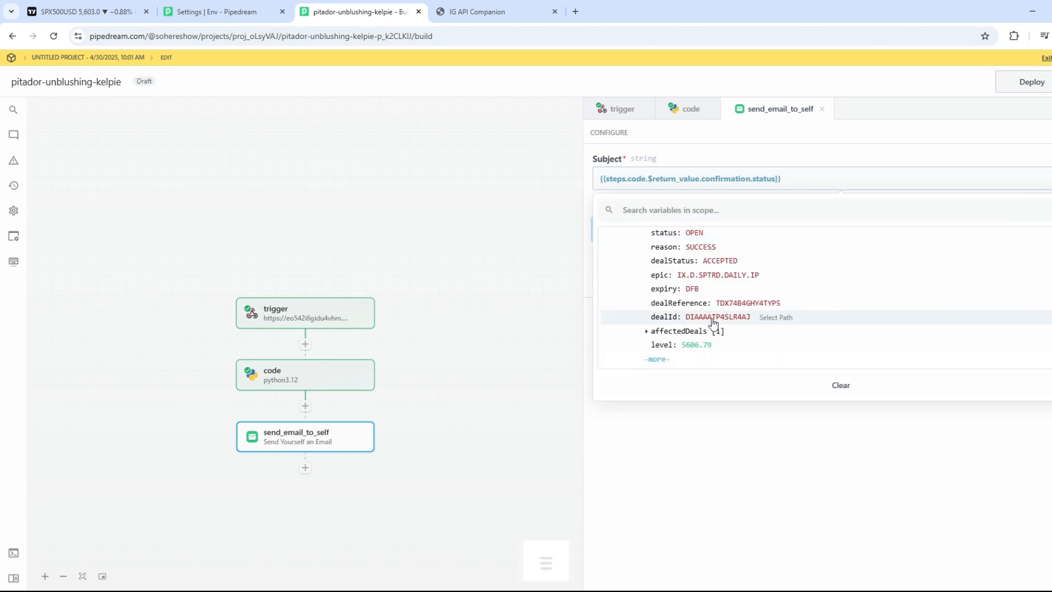
{"action": "left_click", "coordinate": [925, 186]}
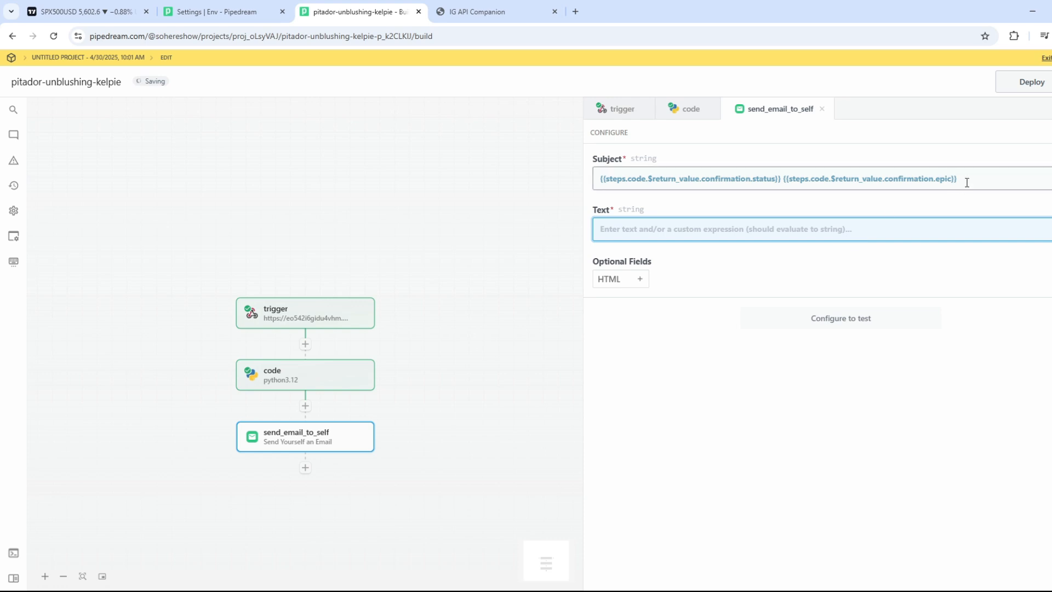
{"action": "type", "text": "@"}
{"action": "scroll", "coordinate": [761, 329], "scroll_direction": "down", "scroll_amount": 5}
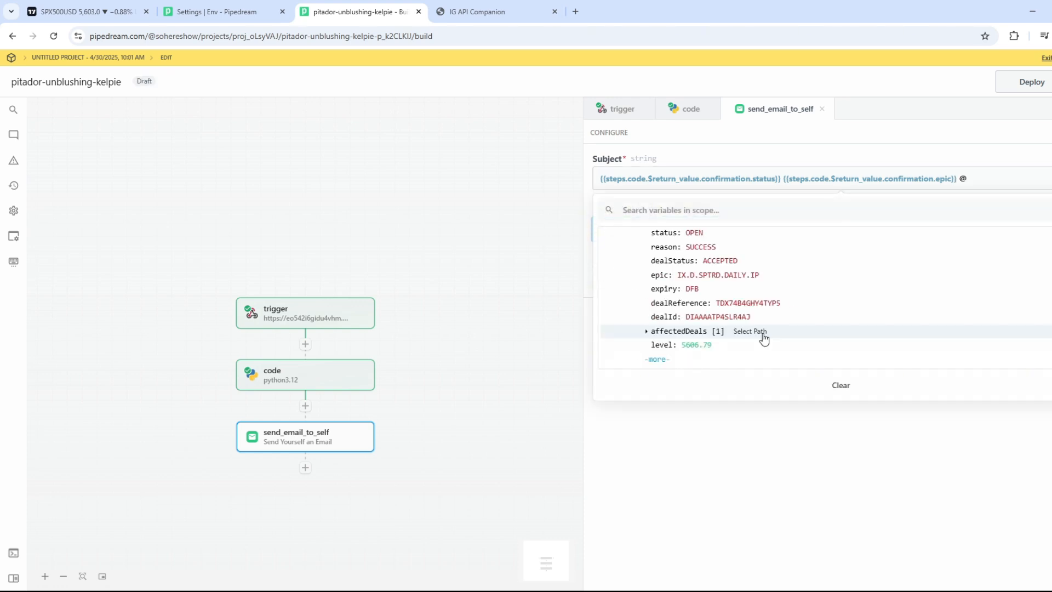
{"action": "left_click", "coordinate": [694, 351]}
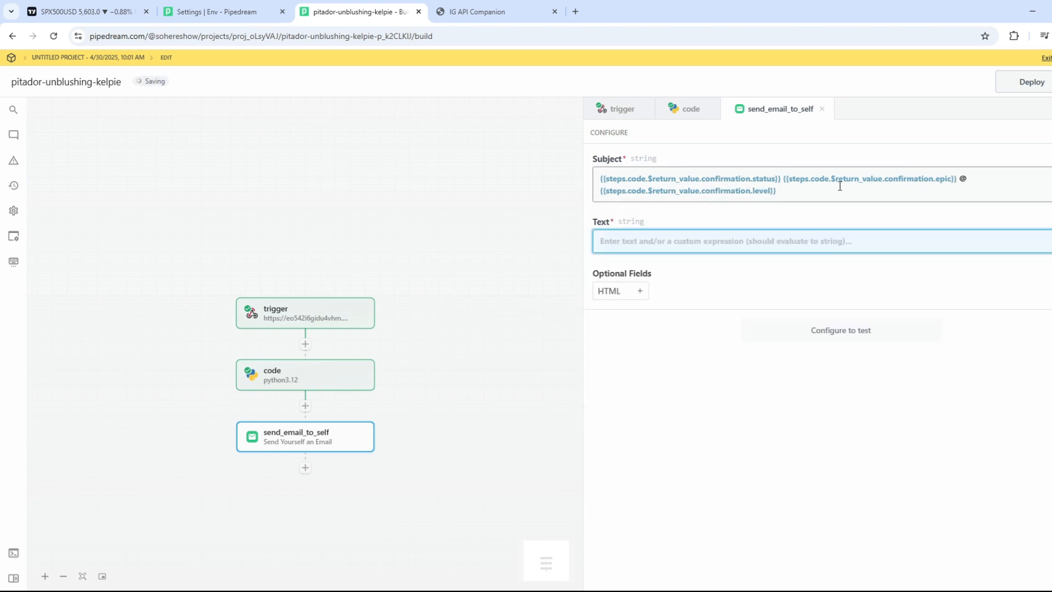
Copy the subject's full expression into the email's Text field and test the email step
{"action": "left_click_drag", "start_coordinate": [811, 193], "coordinate": [551, 166]}
{"action": "key", "text": "ctrl+c"}
{"action": "left_click", "coordinate": [794, 152]}
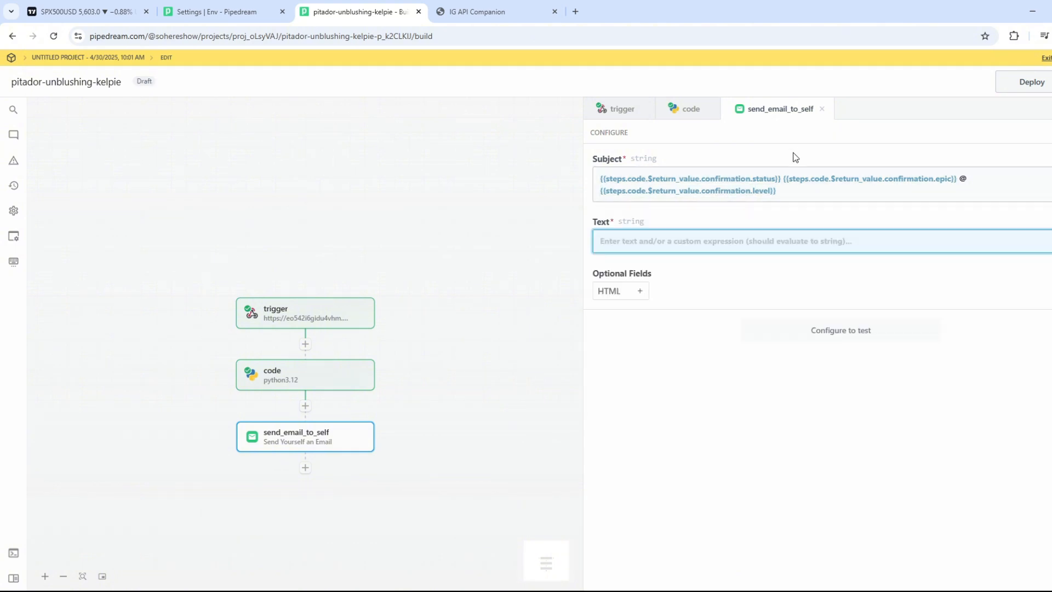
{"action": "left_click", "coordinate": [717, 249]}
{"action": "key", "text": "ctrl+v"}
{"action": "left_click", "coordinate": [798, 552]}
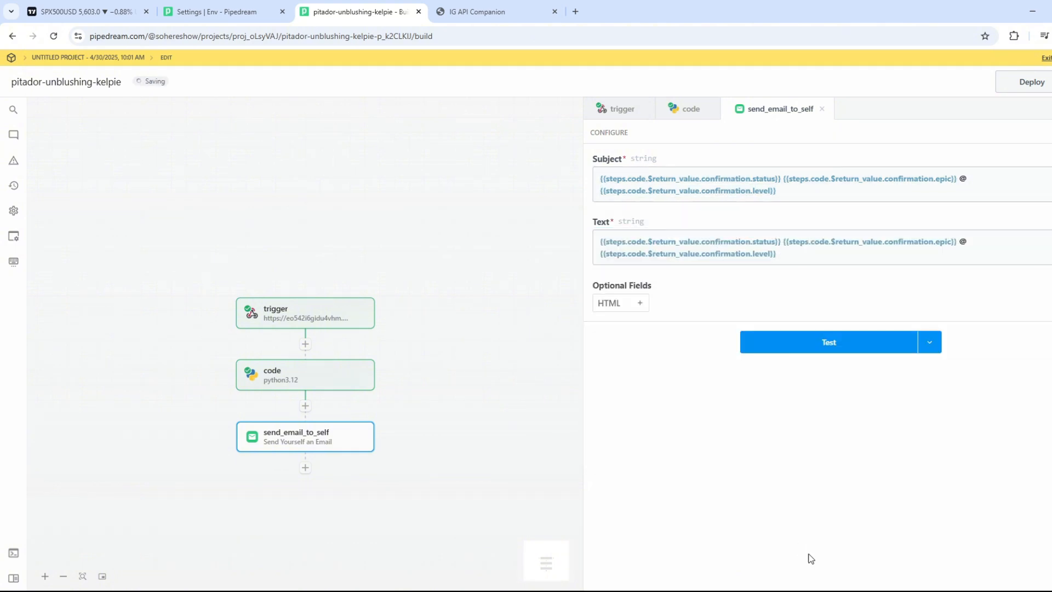
{"action": "left_click", "coordinate": [844, 353]}
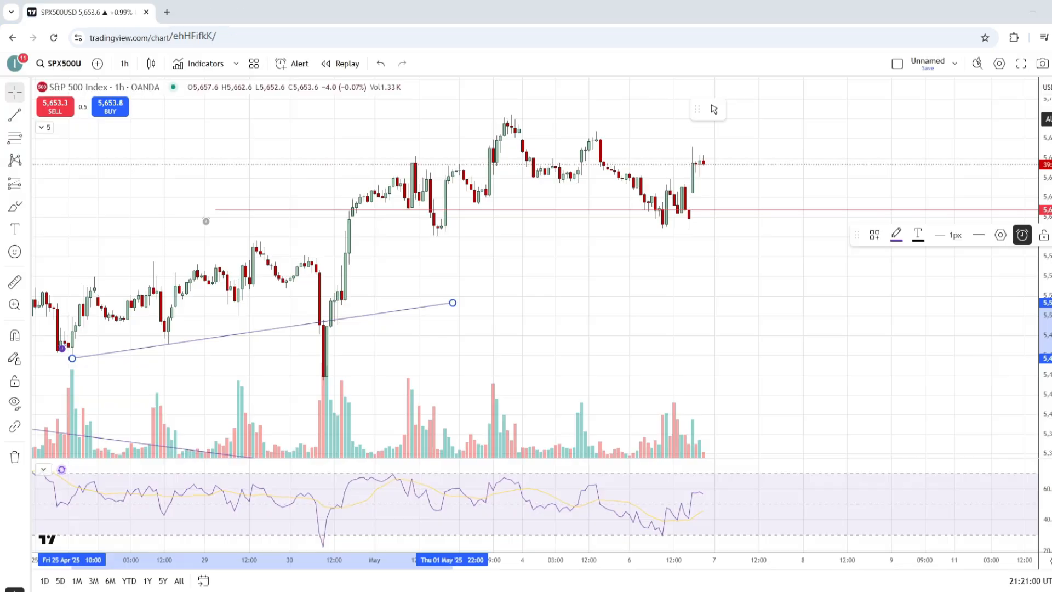
In TradingView, extend the rising purple trend line to the right and move the red horizontal ray up to the current price
{"action": "left_click", "coordinate": [1001, 235]}
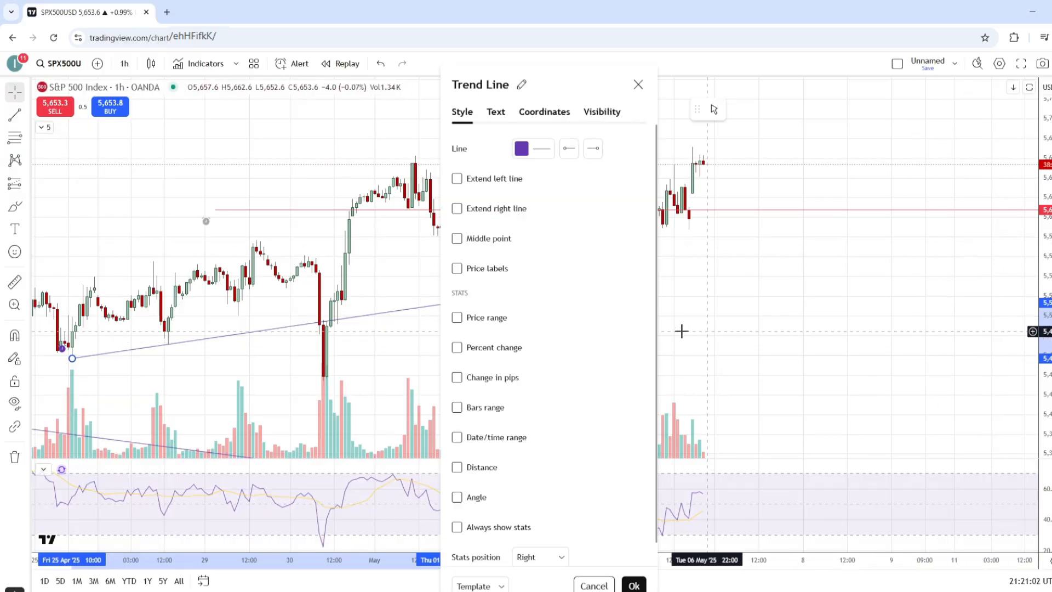
{"action": "left_click", "coordinate": [500, 214]}
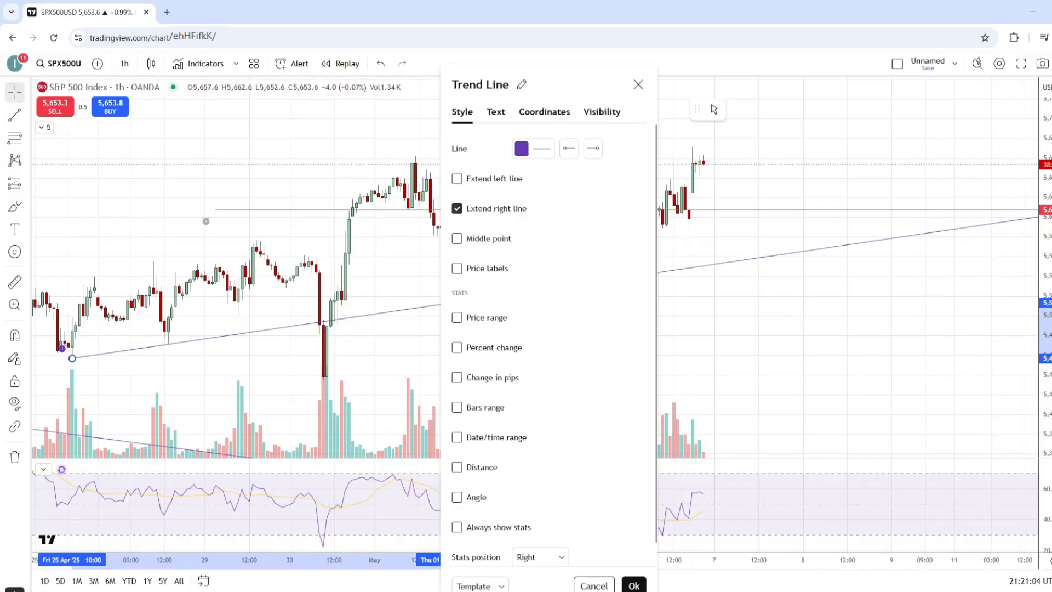
{"action": "left_click", "coordinate": [634, 585]}
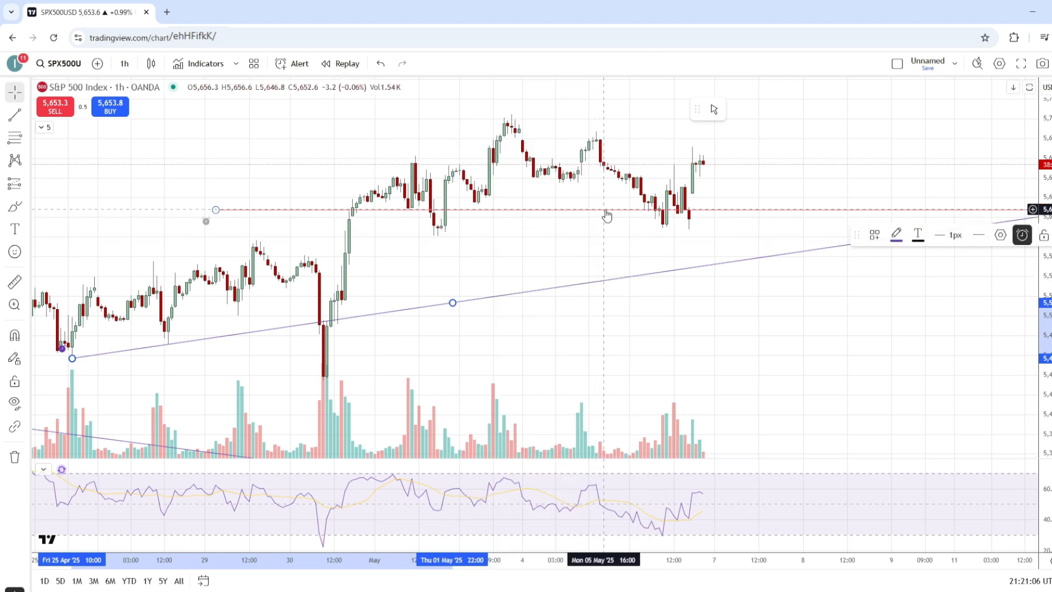
{"action": "left_click_drag", "start_coordinate": [606, 215], "coordinate": [752, 163]}
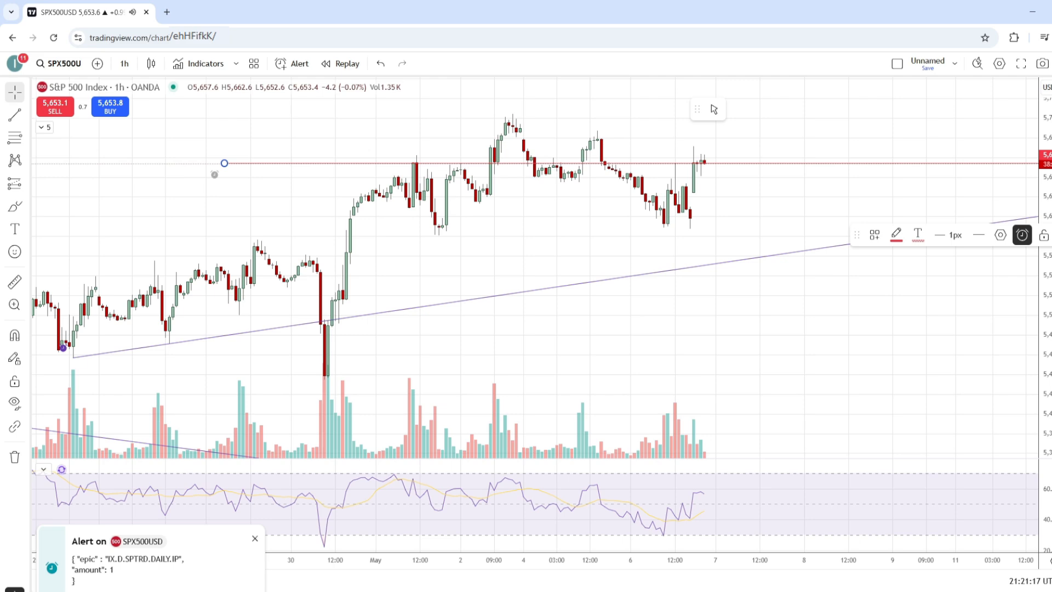
Check the US 500 position in the IG platform and open the trade notification email in Gmail
{"action": "left_click", "coordinate": [215, 11]}
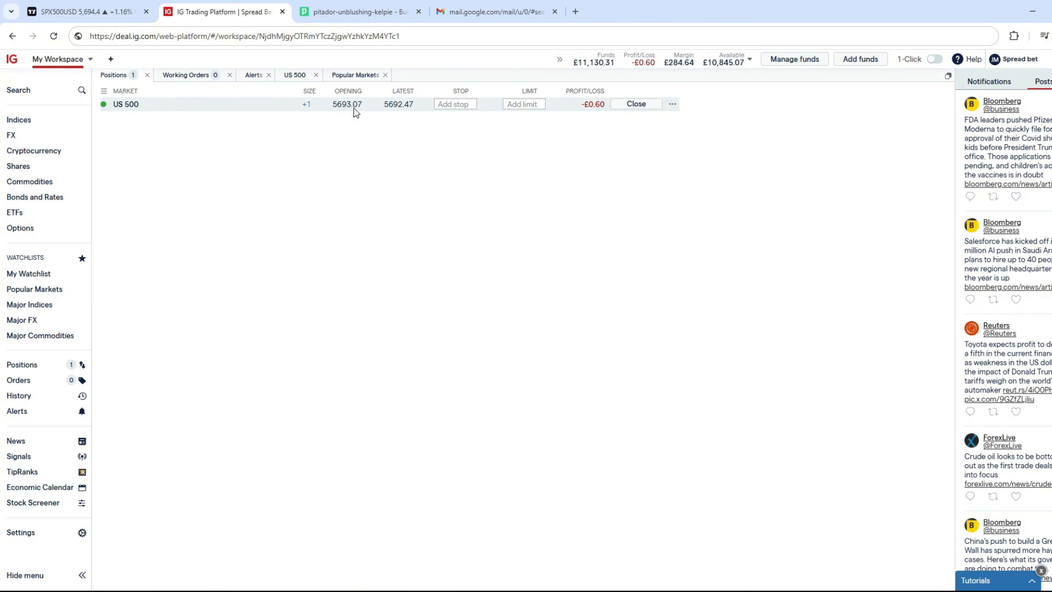
{"action": "left_click", "coordinate": [492, 16]}
{"action": "left_click", "coordinate": [196, 132]}
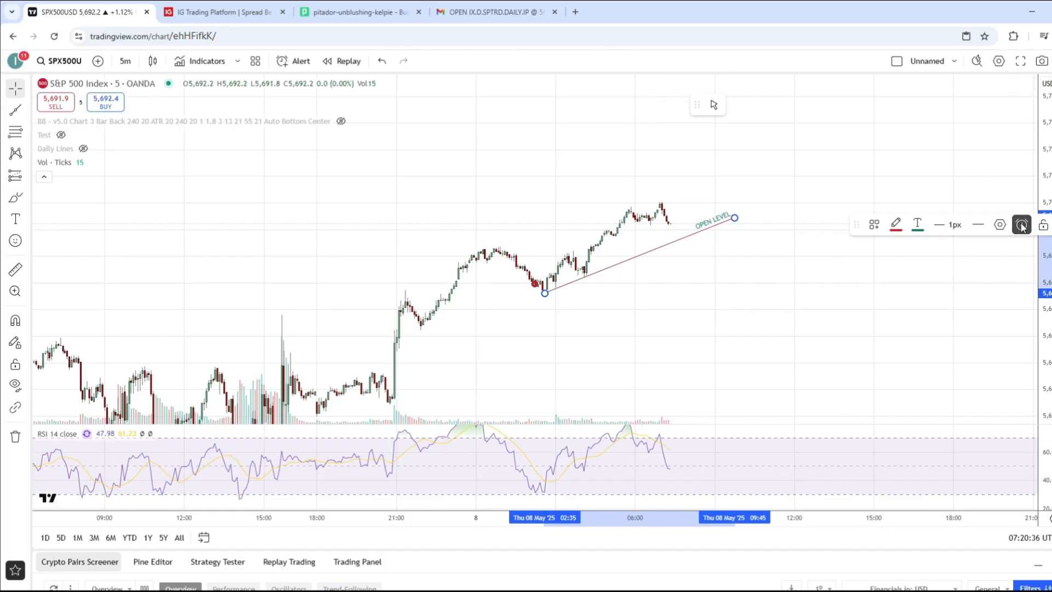
In TradingView, review the JSON message of the OPEN LEVEL line's alert and save the alert
{"action": "left_click", "coordinate": [1042, 225]}
{"action": "left_click", "coordinate": [485, 206]}
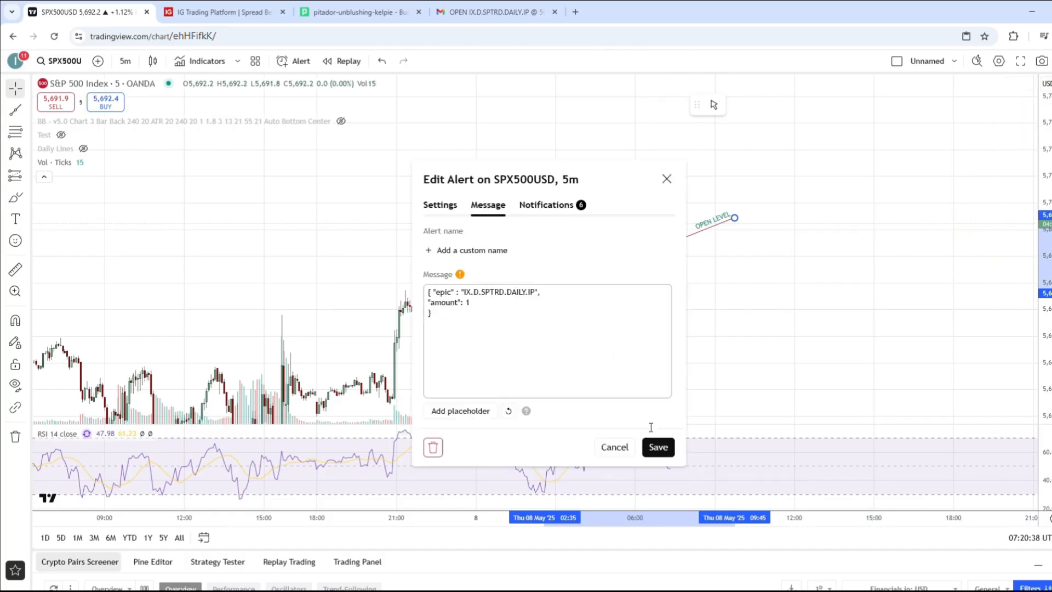
{"action": "left_click", "coordinate": [659, 447]}
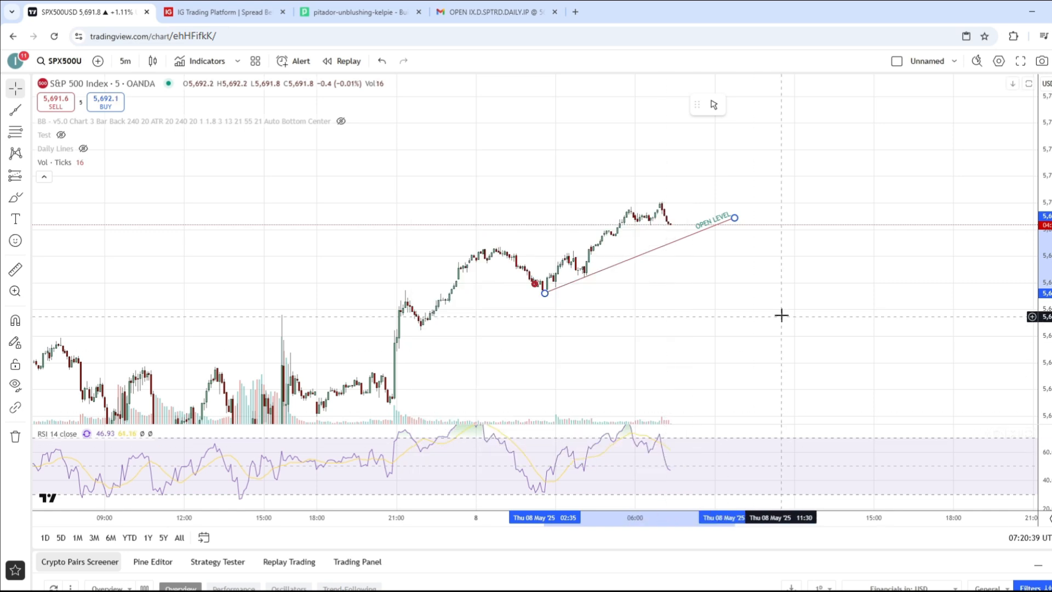
Undo the last two chart changes to restore the TAKE PROFIT and STOP LOSS lines
{"action": "left_click", "coordinate": [685, 301]}
{"action": "key", "text": "ctrl+z"}
{"action": "key", "text": "ctrl+z"}
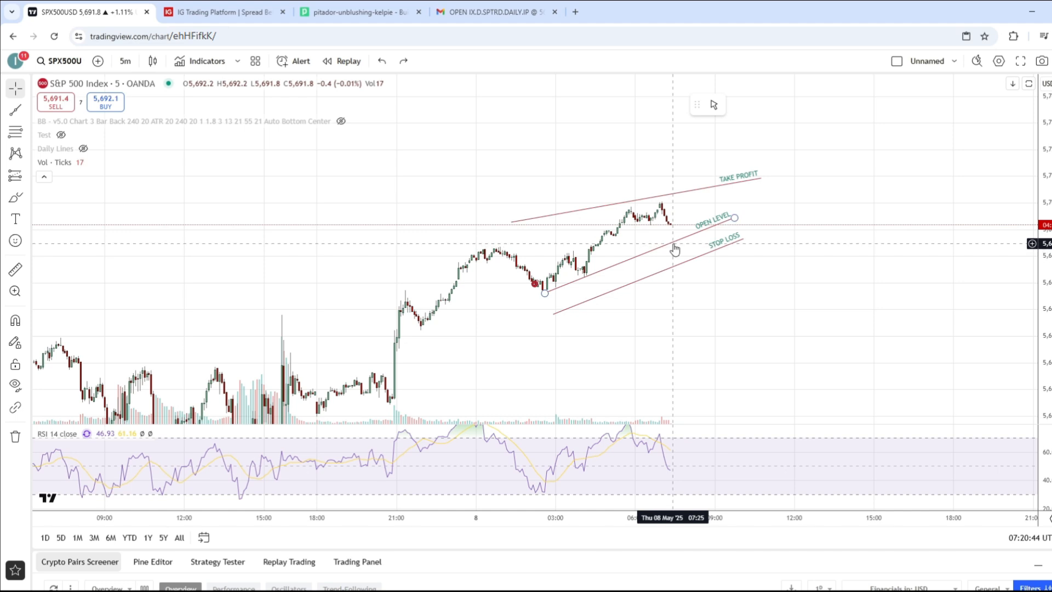
Review the JSON message of the TAKE PROFIT line's alert and save the alert
{"action": "left_click", "coordinate": [739, 188]}
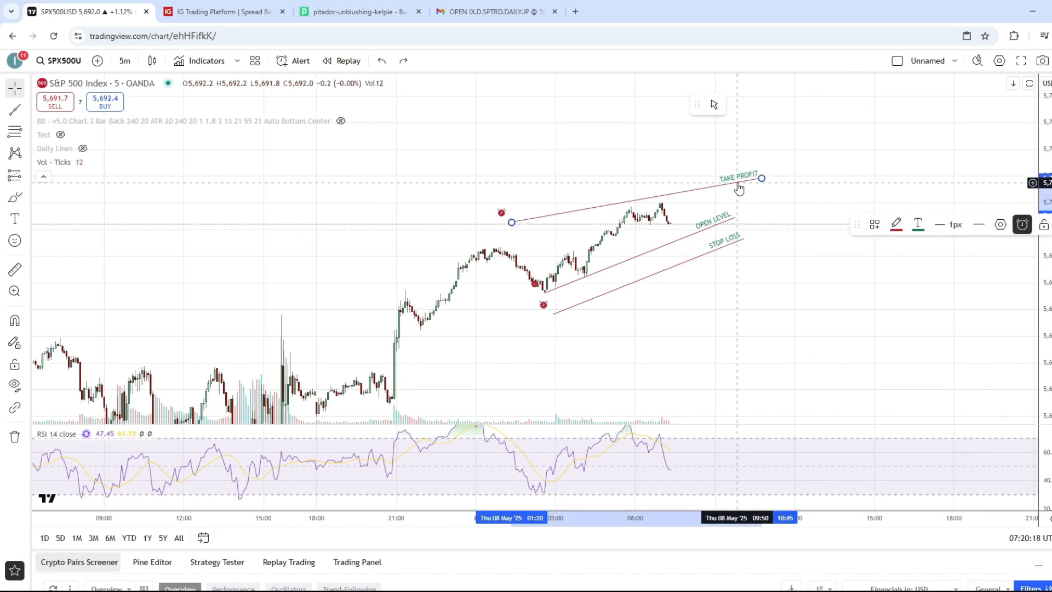
{"action": "left_click", "coordinate": [1022, 225]}
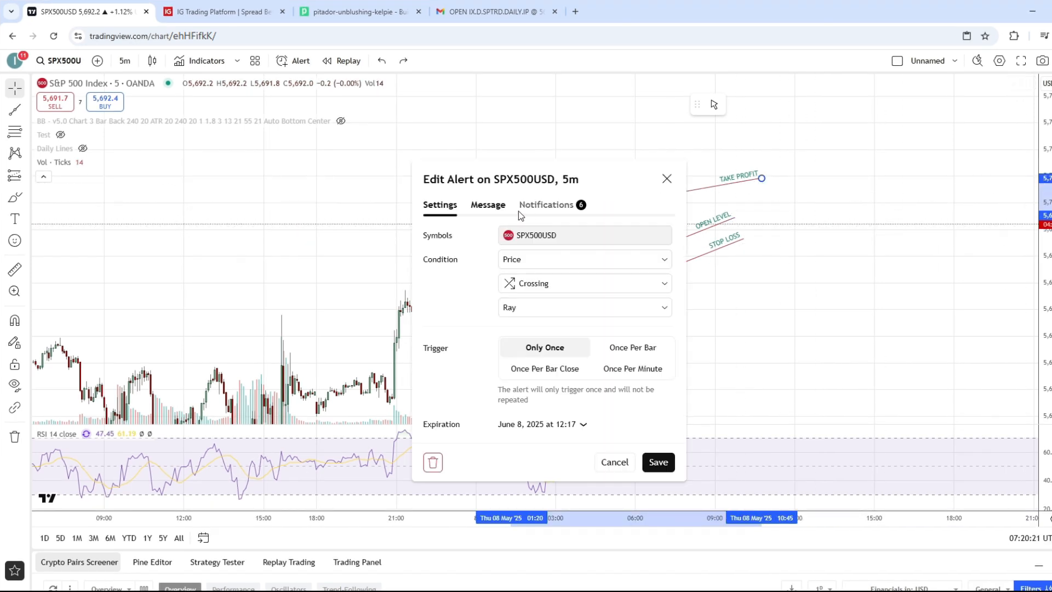
{"action": "left_click", "coordinate": [489, 206]}
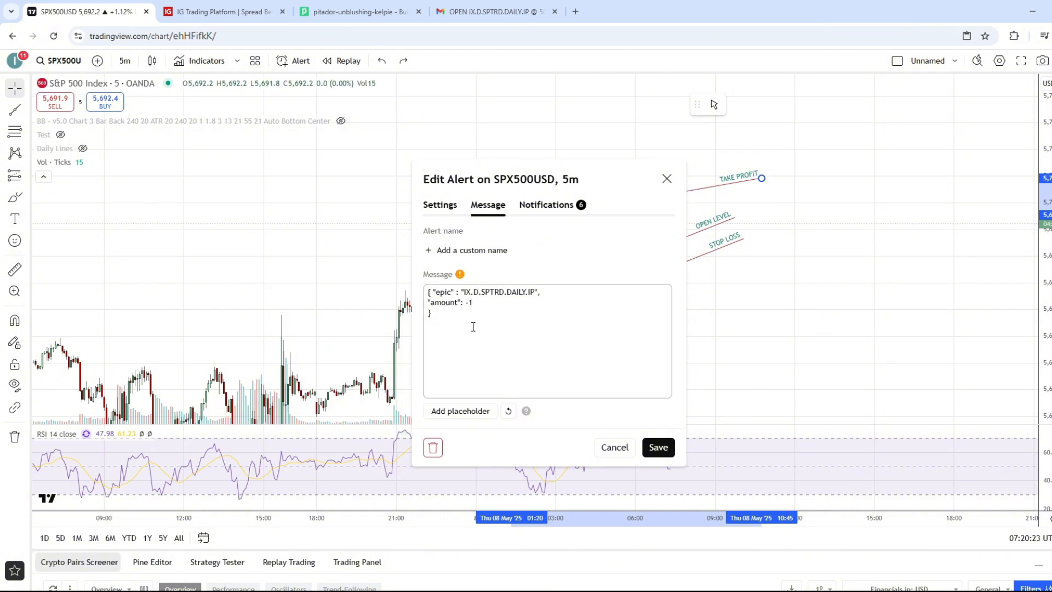
{"action": "left_click", "coordinate": [658, 448]}
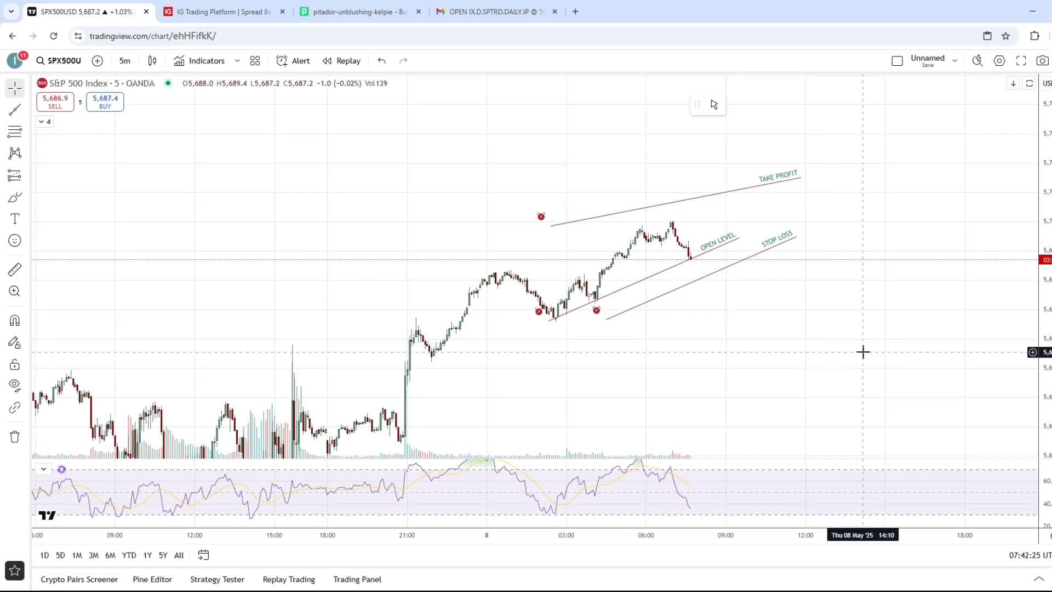
In the IG platform, examine the open US 500 position and its price chart, and return to the positions list
{"action": "left_click", "coordinate": [236, 5]}
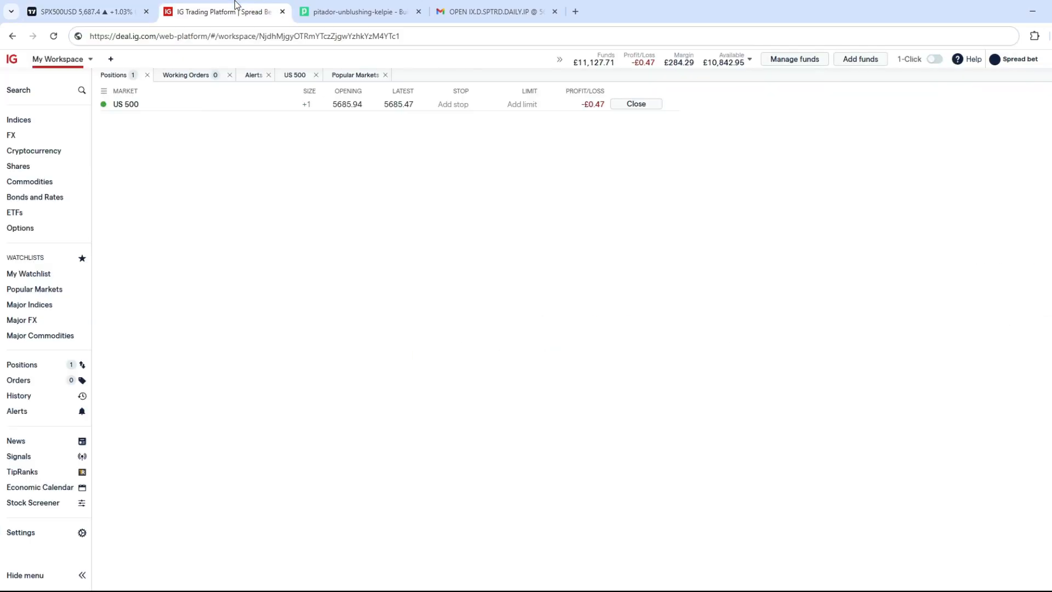
{"action": "left_click", "coordinate": [219, 104]}
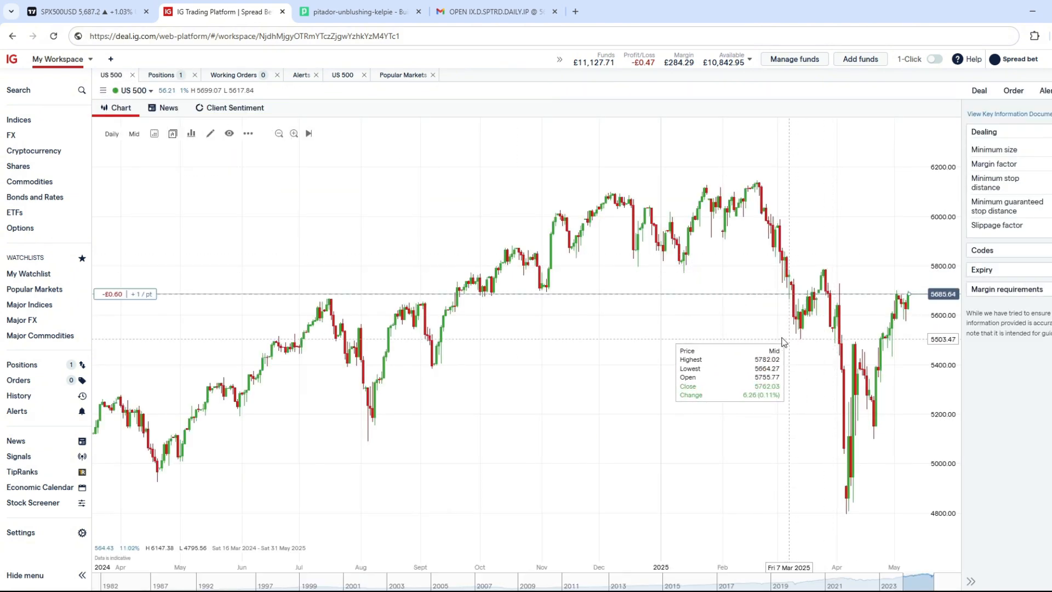
{"action": "left_click", "coordinate": [153, 78]}
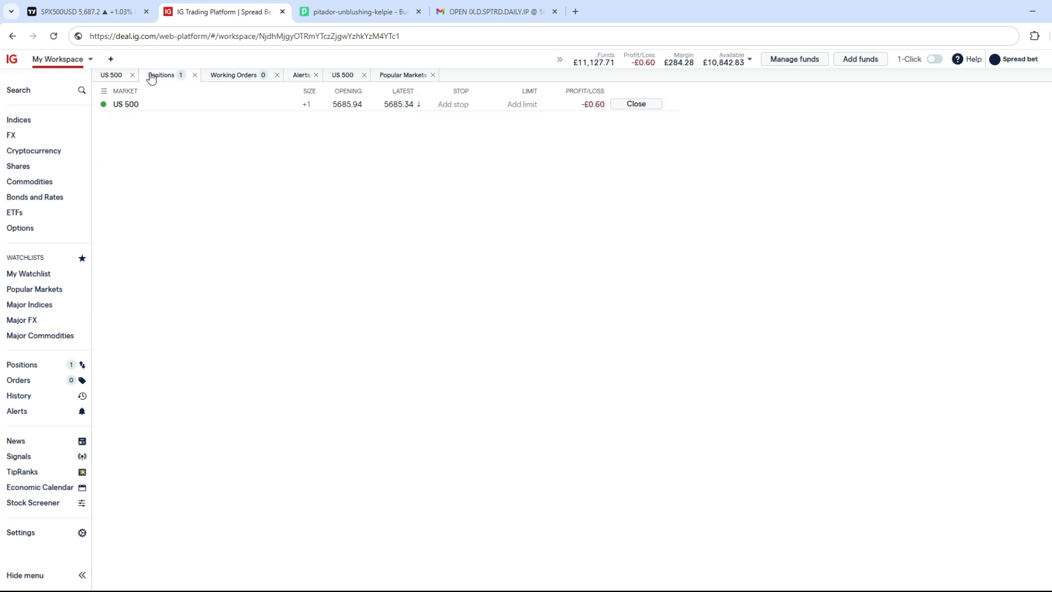
Check the STOP LOSS alert on the TradingView chart against the positions list in IG
{"action": "left_click", "coordinate": [104, 7]}
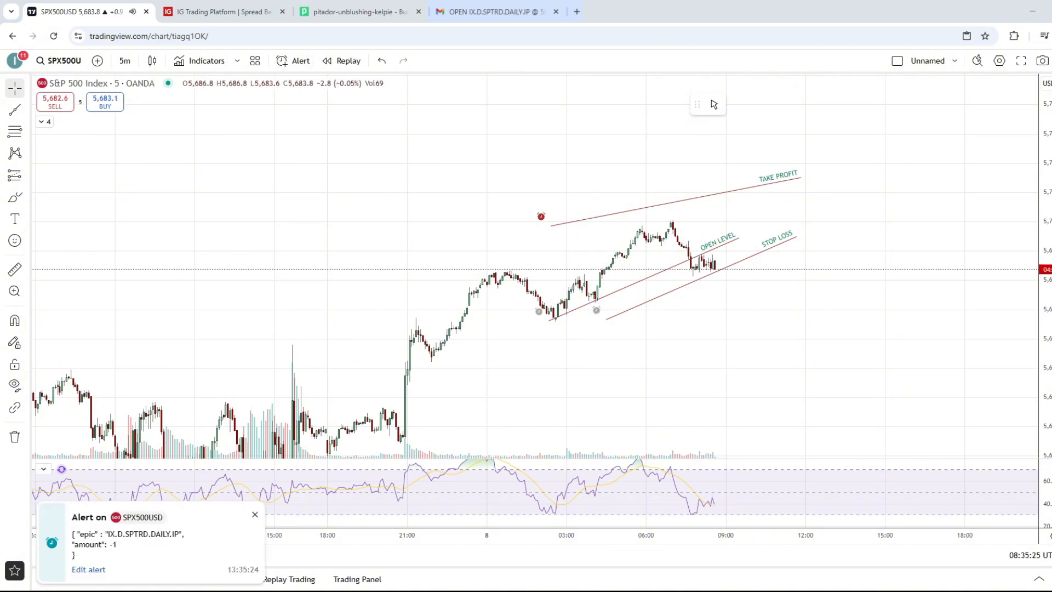
{"action": "key", "text": "ctrl+Tab"}
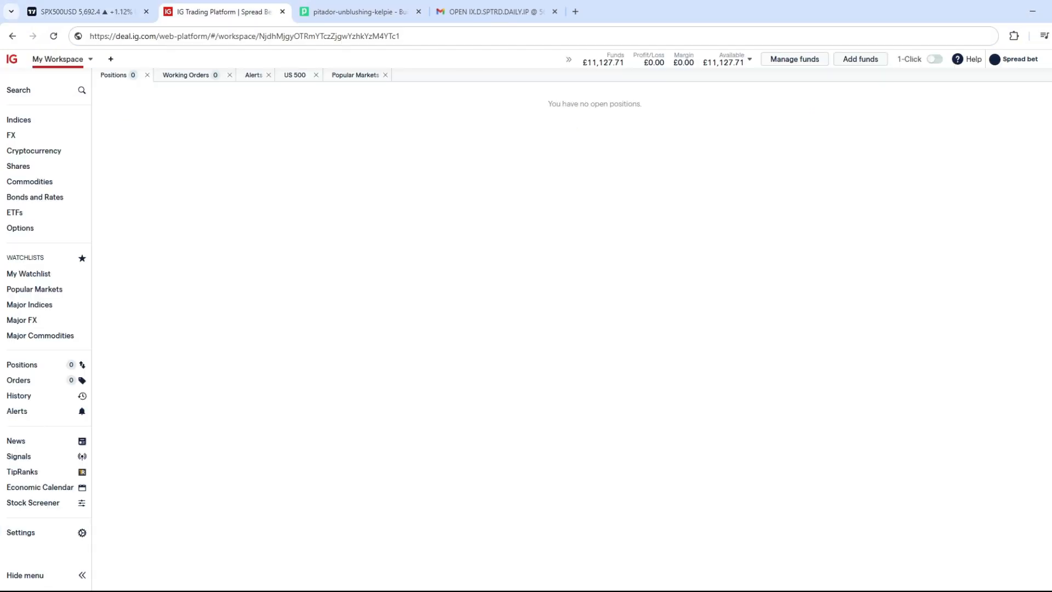
{"action": "key", "text": "ctrl+shift+Tab"}
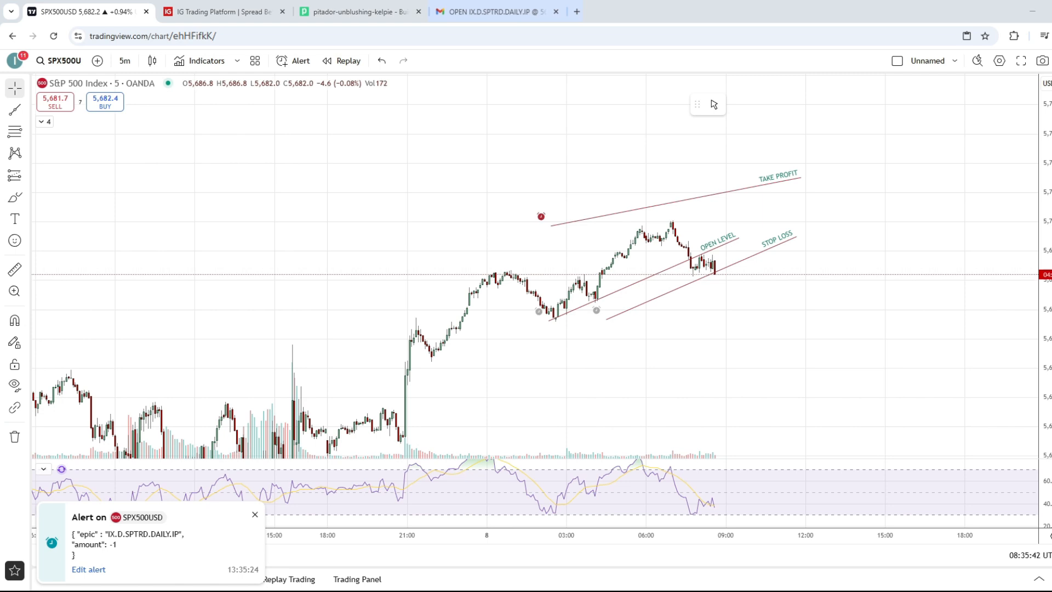